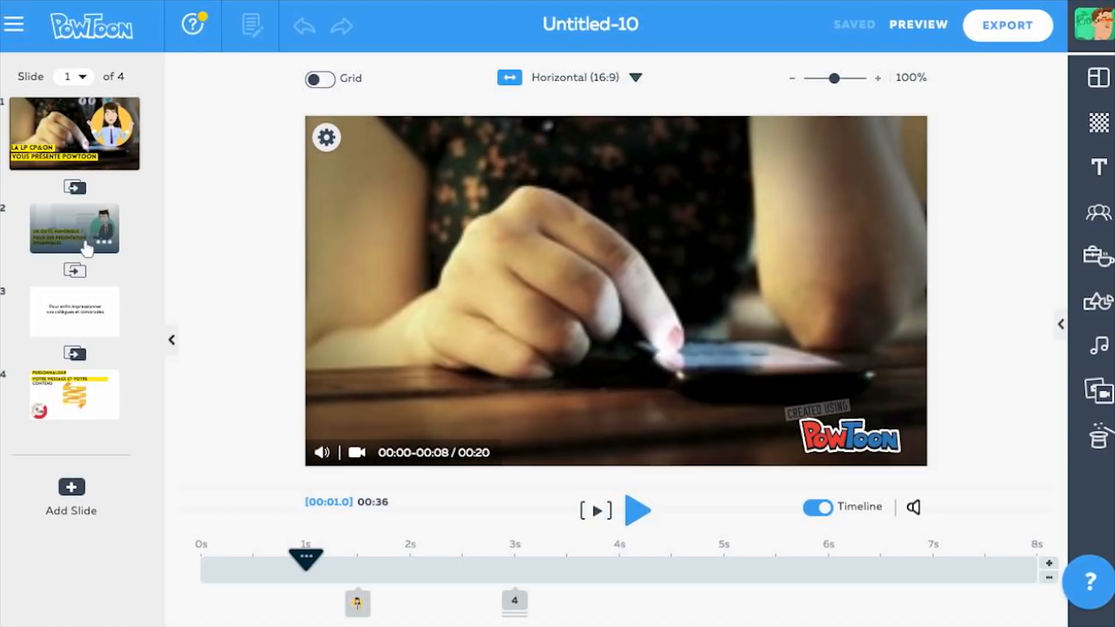
Apply the Slice transition between slides 1 and 2 and between slides 2 and 3.
click(78, 195)
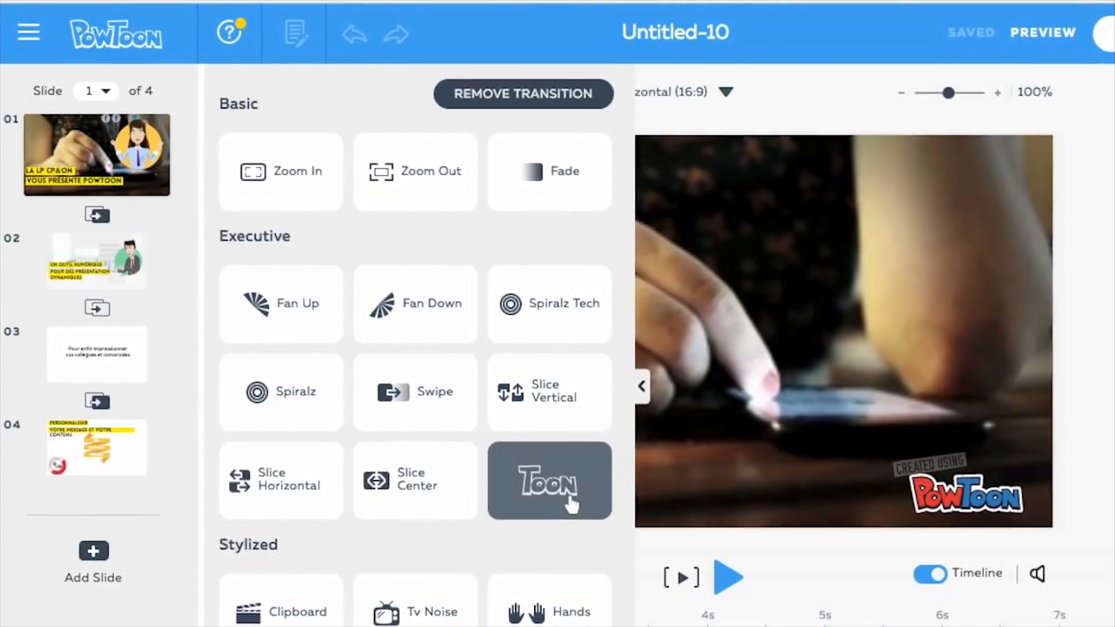
click(572, 504)
click(97, 308)
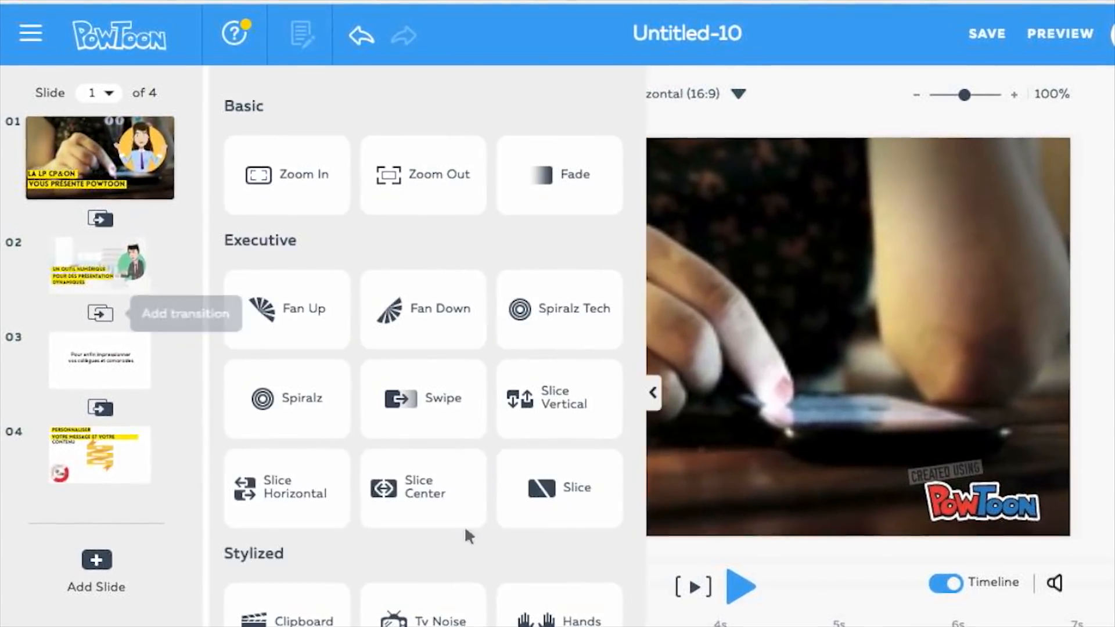
click(542, 517)
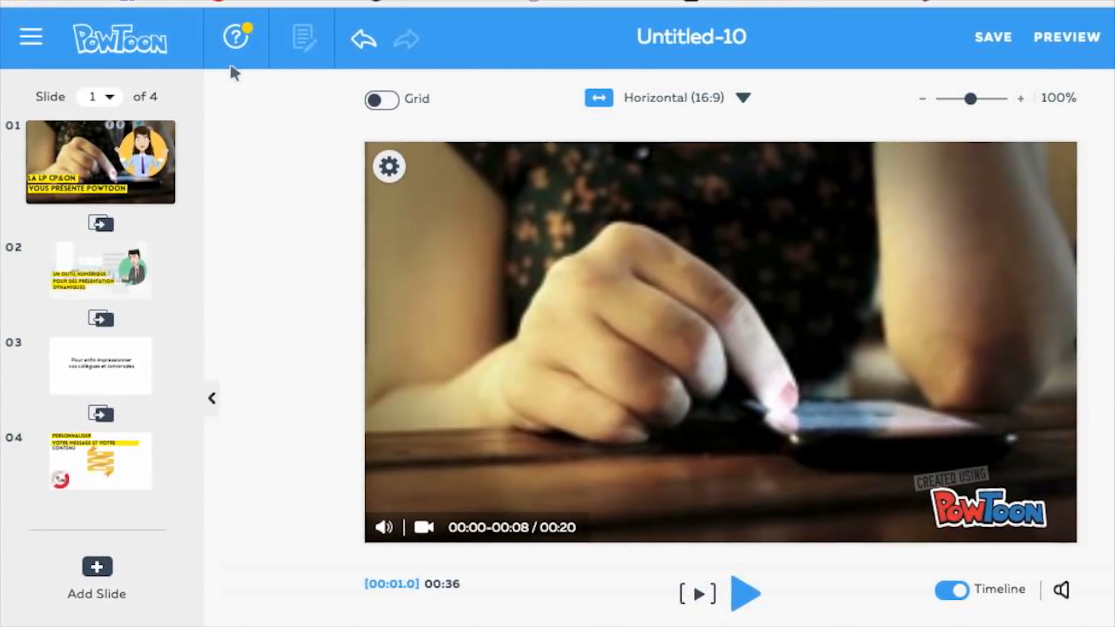
Rename the presentation as LP CP&ON.
click(711, 43)
text(LP CP&ON)
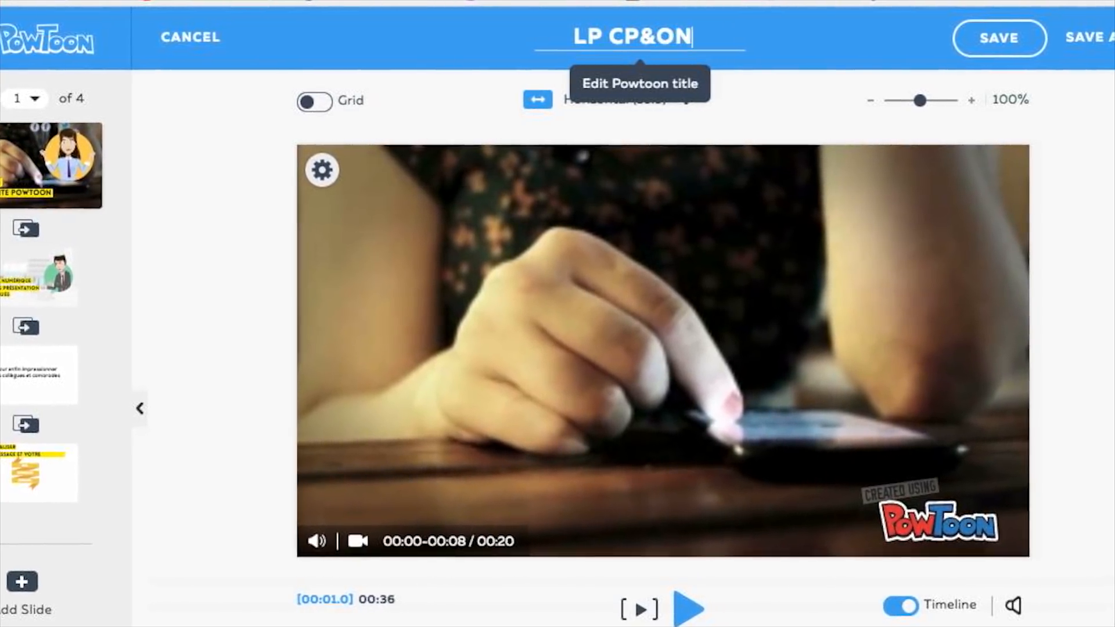
key(Return)
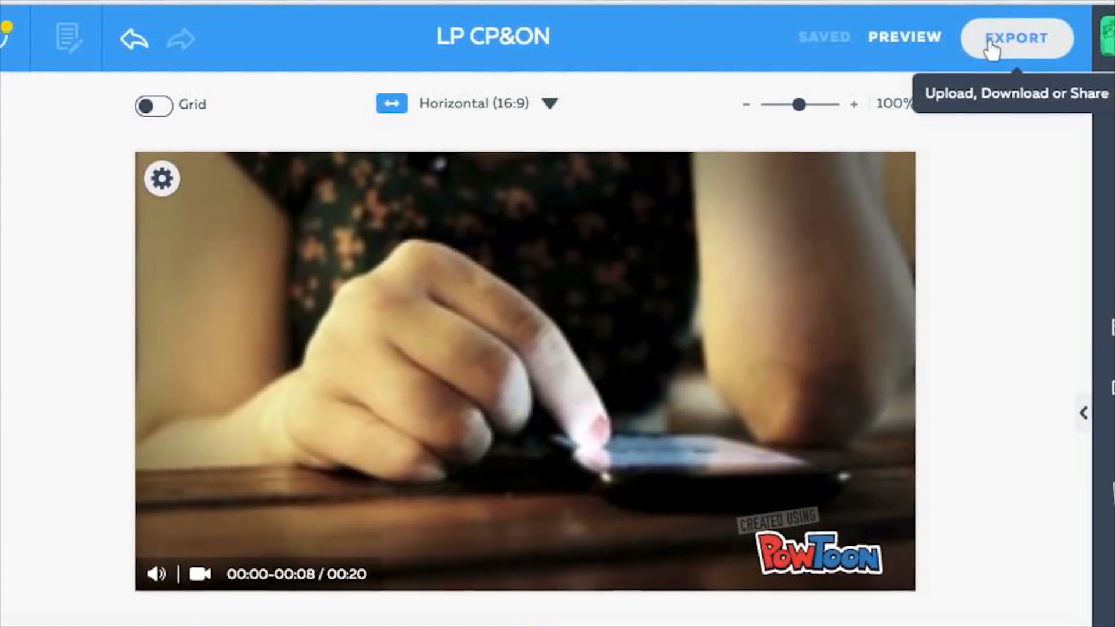
Show and hide the alignment grid over the slide, and view the available slide formats.
click(129, 108)
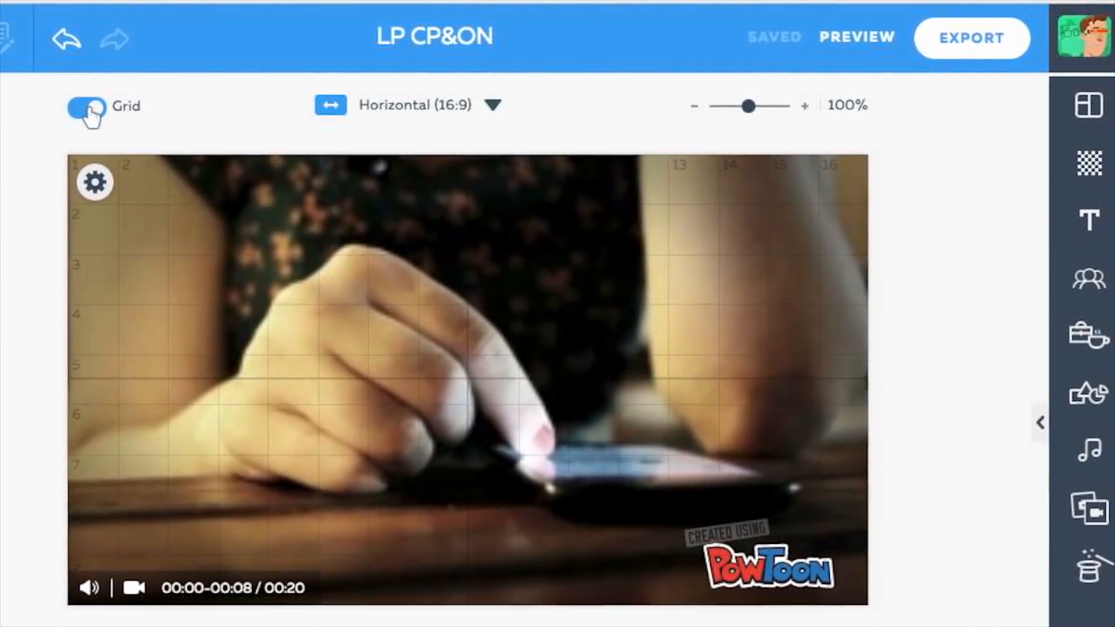
click(90, 110)
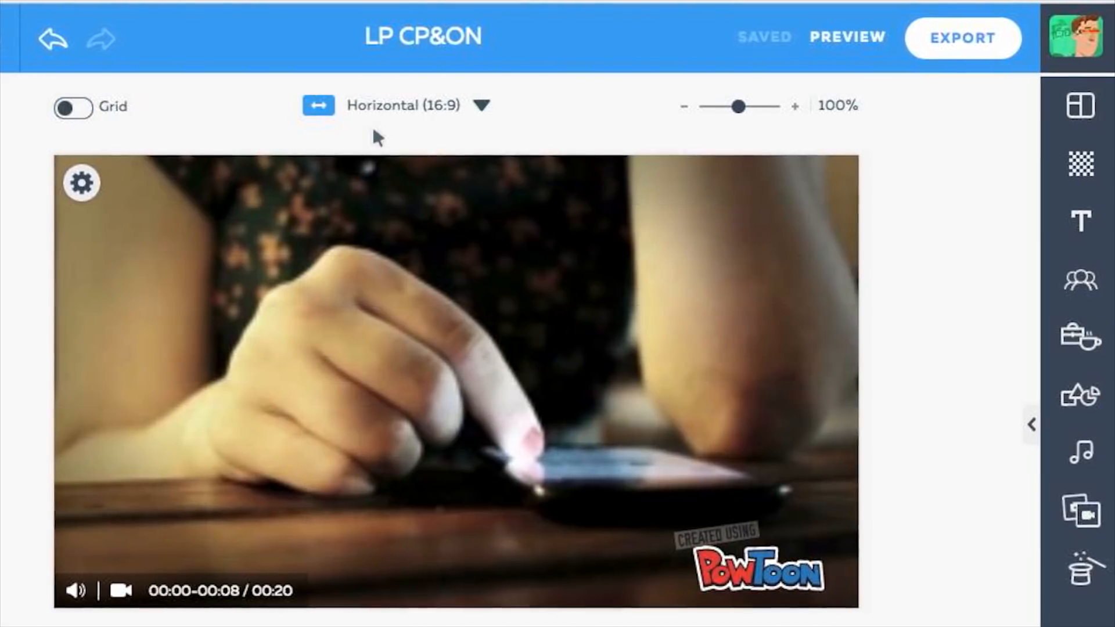
click(469, 108)
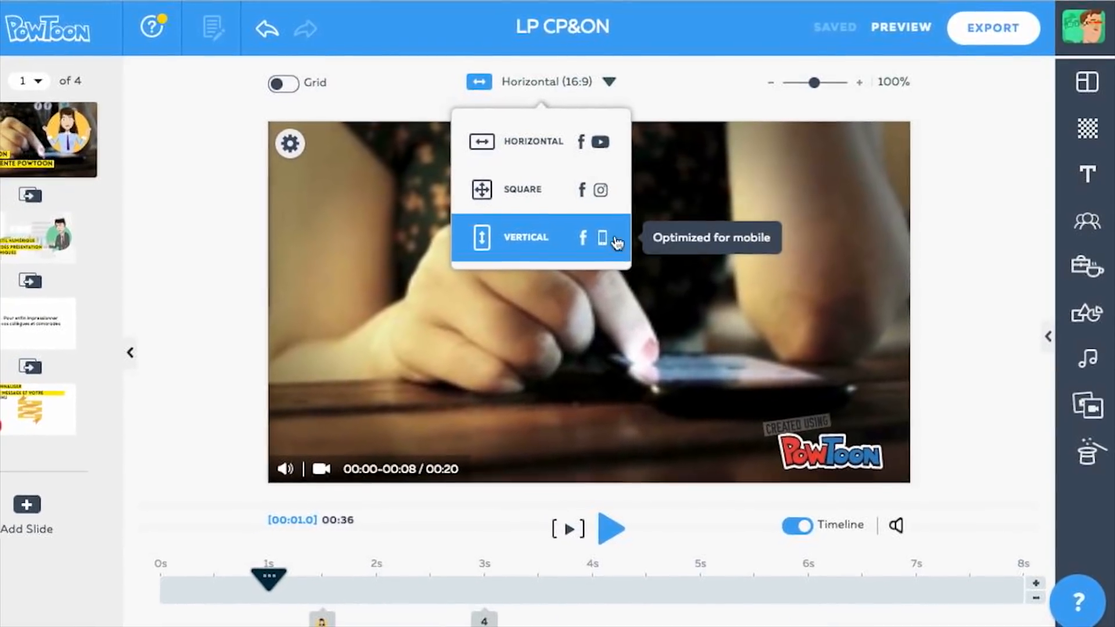
click(665, 91)
mouse_move(829, 81)
mouse_down()
mouse_move(858, 79)
mouse_move(827, 82)
mouse_up()
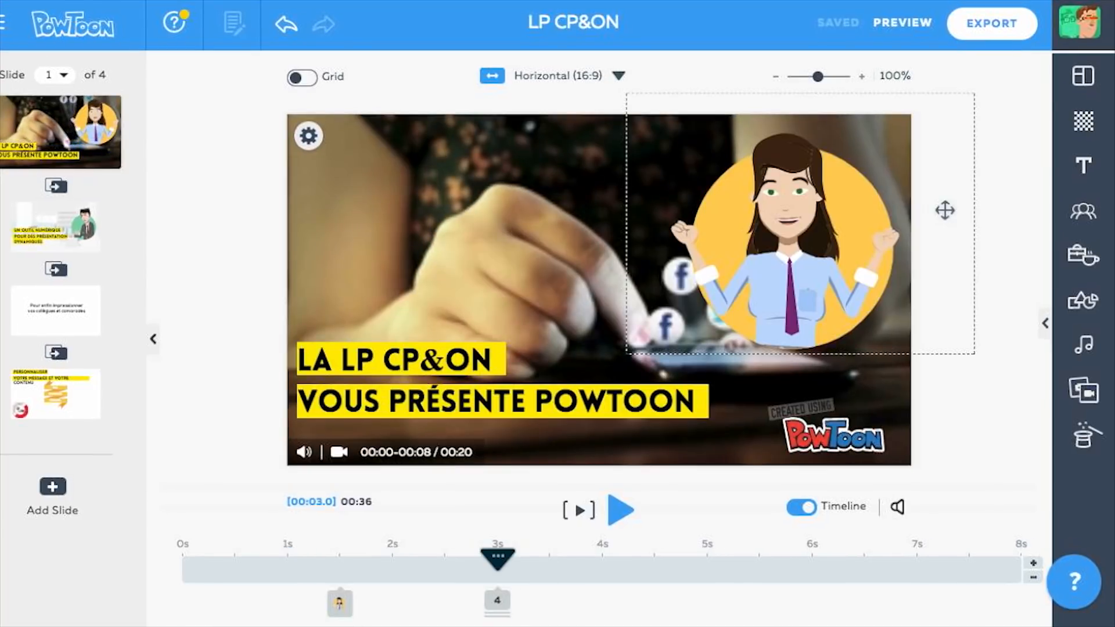
Browse the background categories, including Marketing Videos, and the character collections.
click(1086, 126)
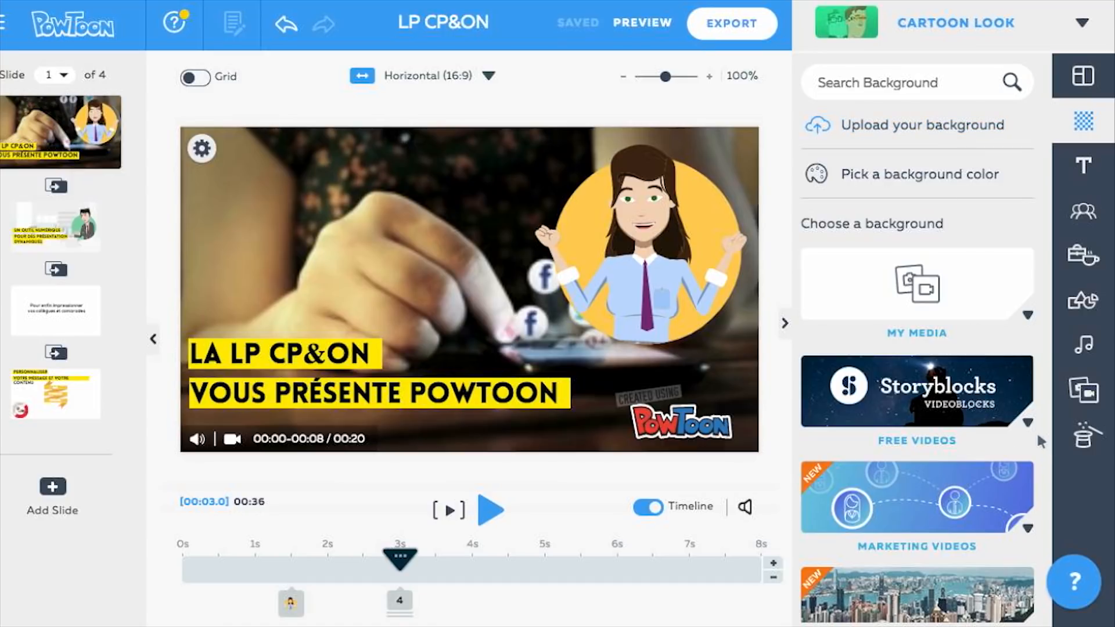
scroll(1037, 431, down, 6)
scroll(1037, 431, down, 2)
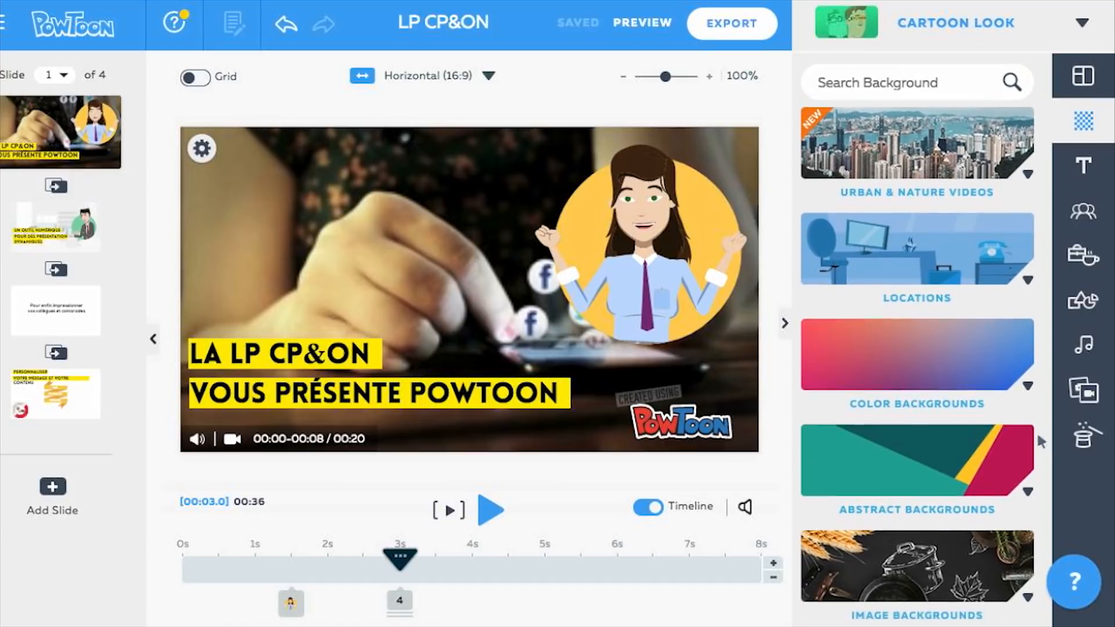
scroll(1037, 431, up, 7)
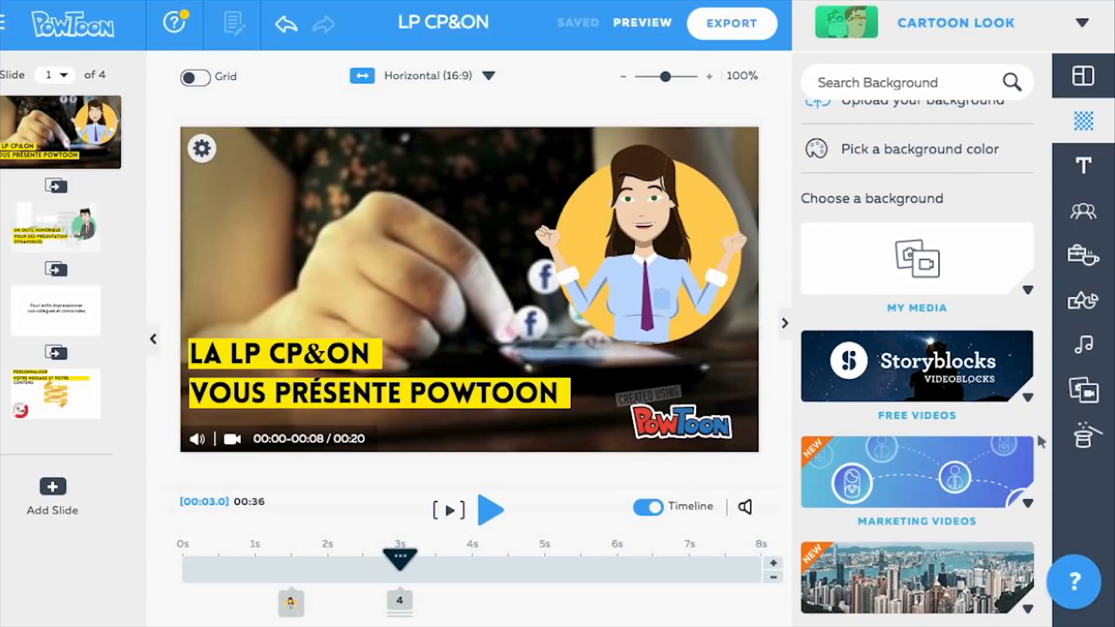
click(1004, 502)
scroll(1017, 419, down, 5)
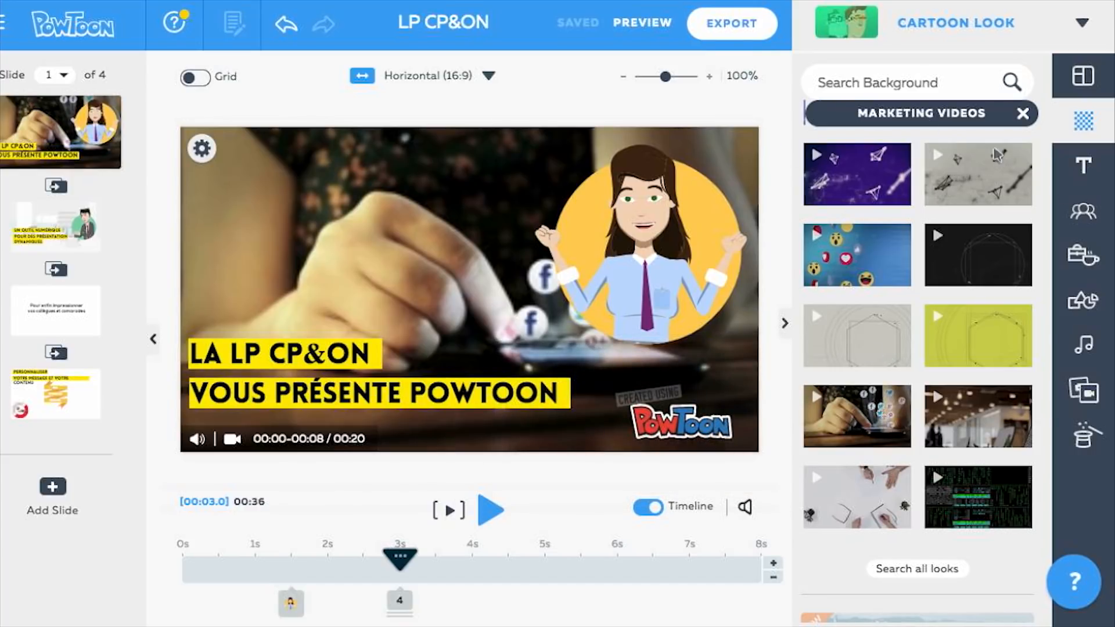
click(1094, 214)
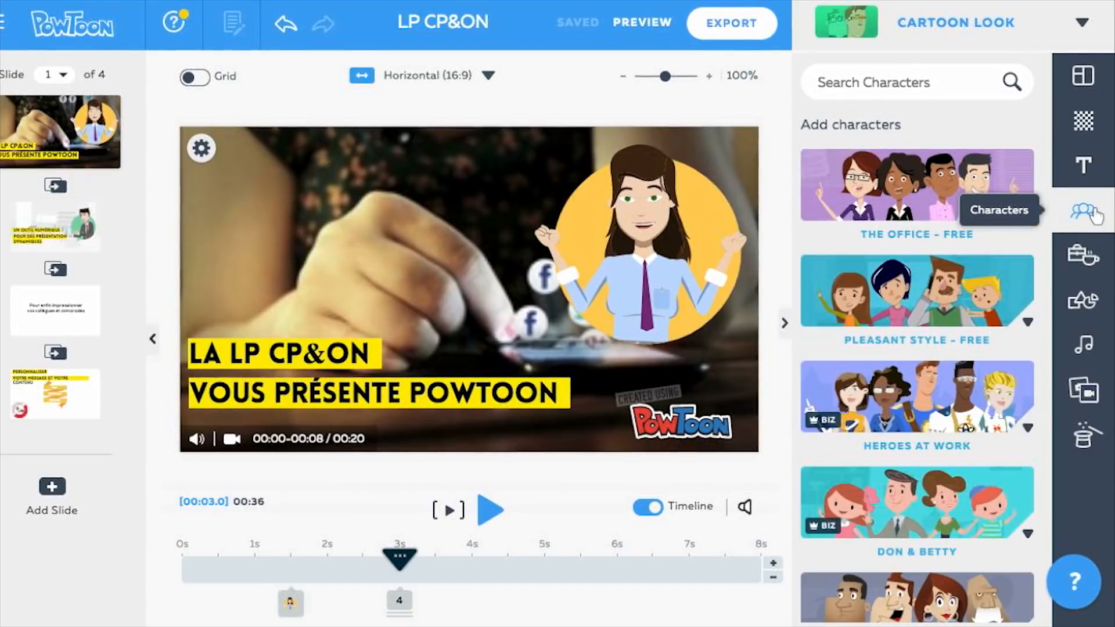
scroll(1001, 372, down, 2)
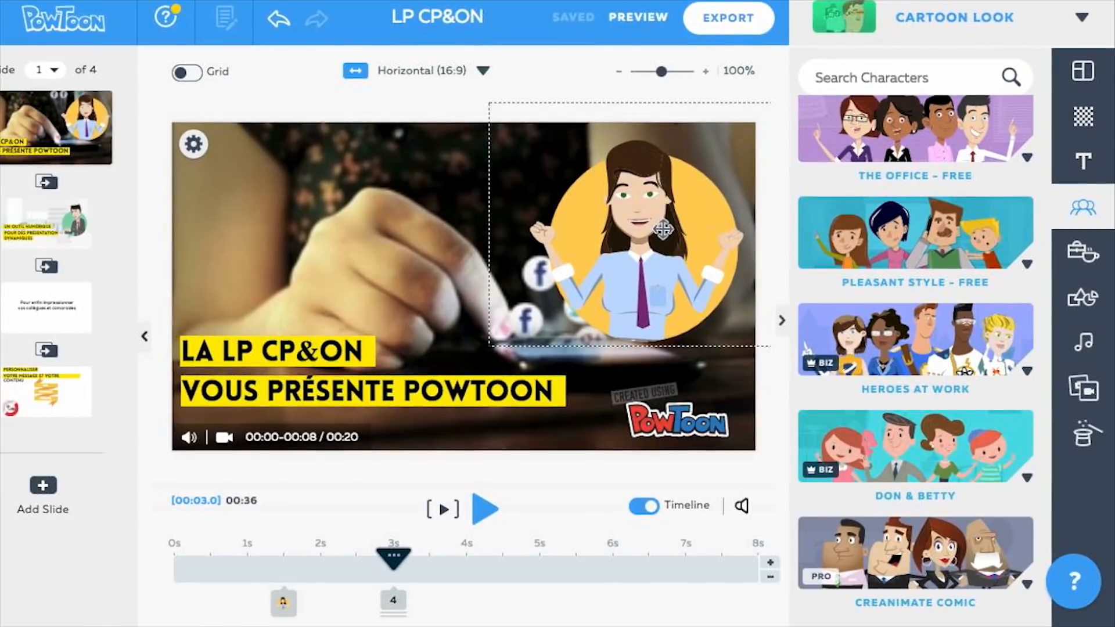
Set the woman character's pose to Happy at the start point of her motion path.
click(662, 229)
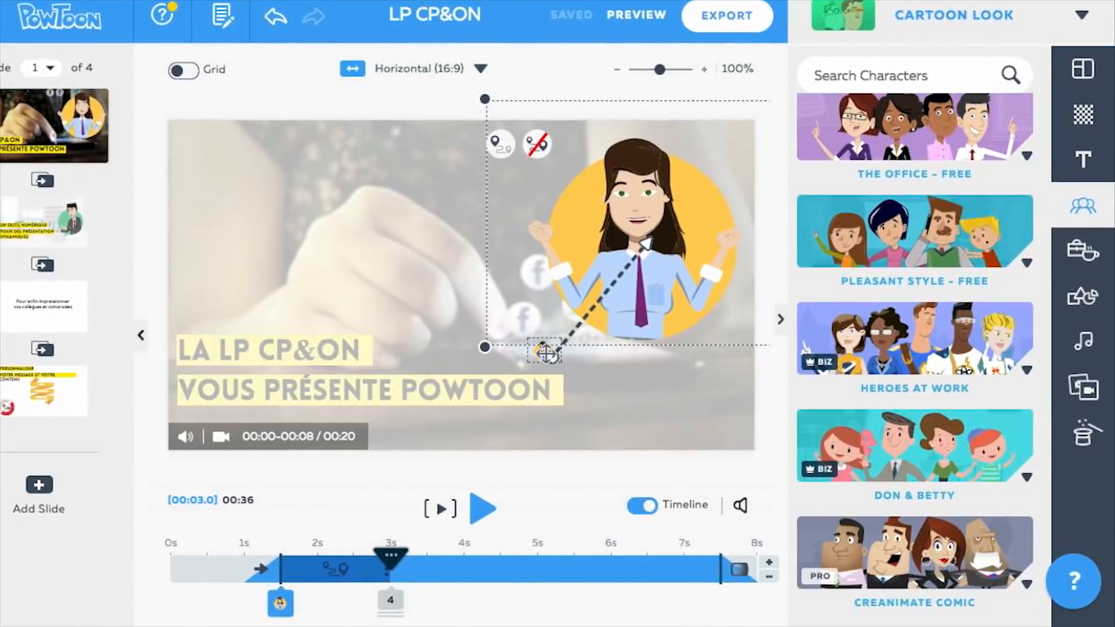
click(545, 351)
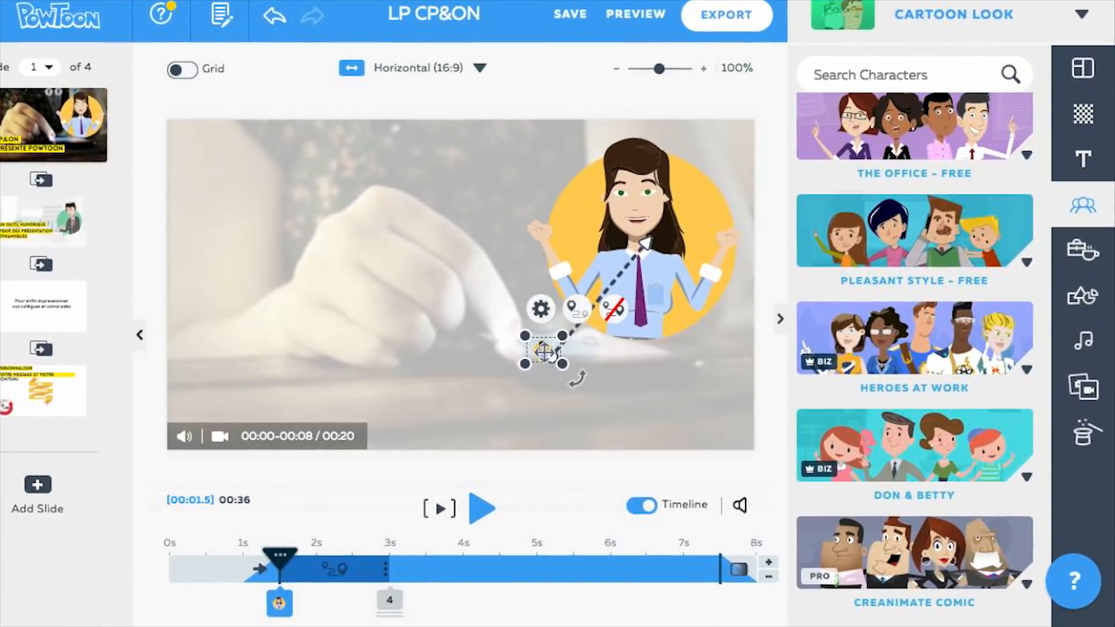
click(538, 311)
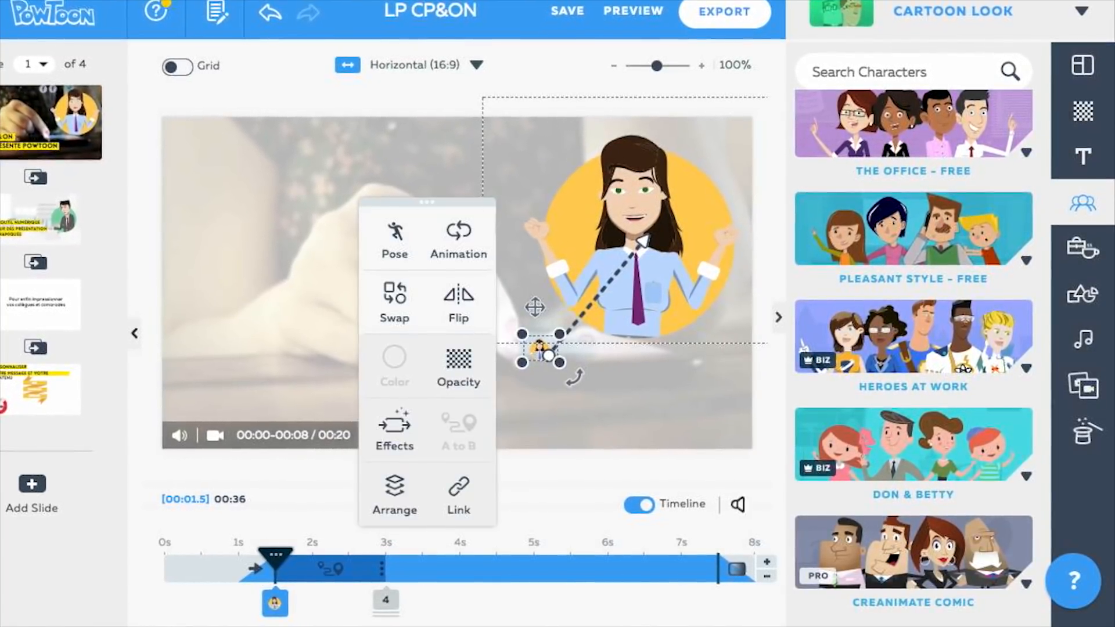
click(393, 229)
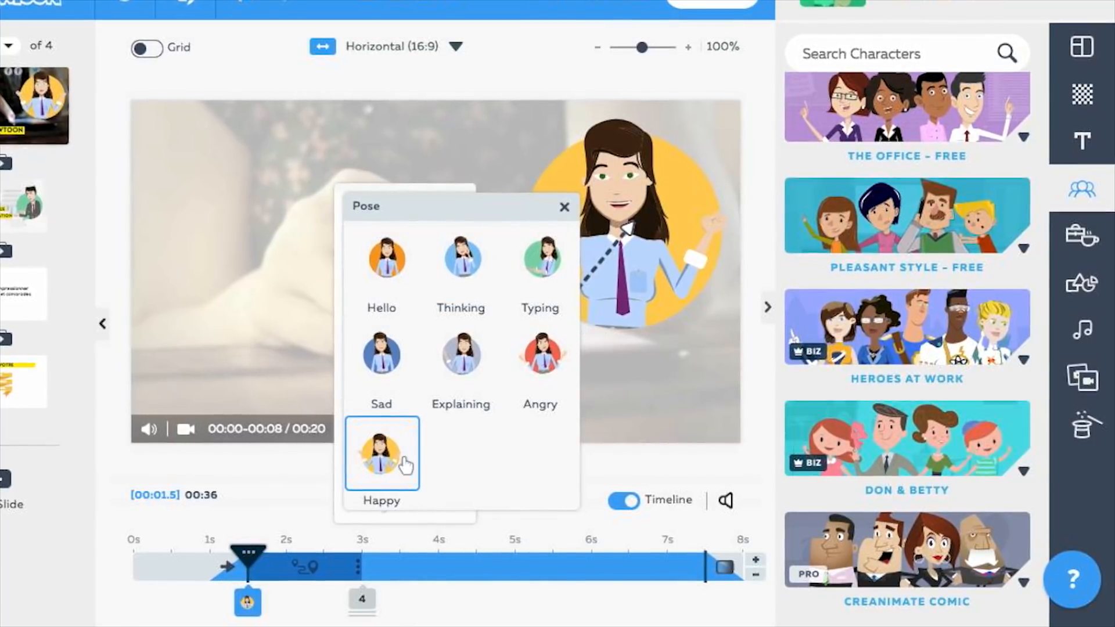
click(380, 468)
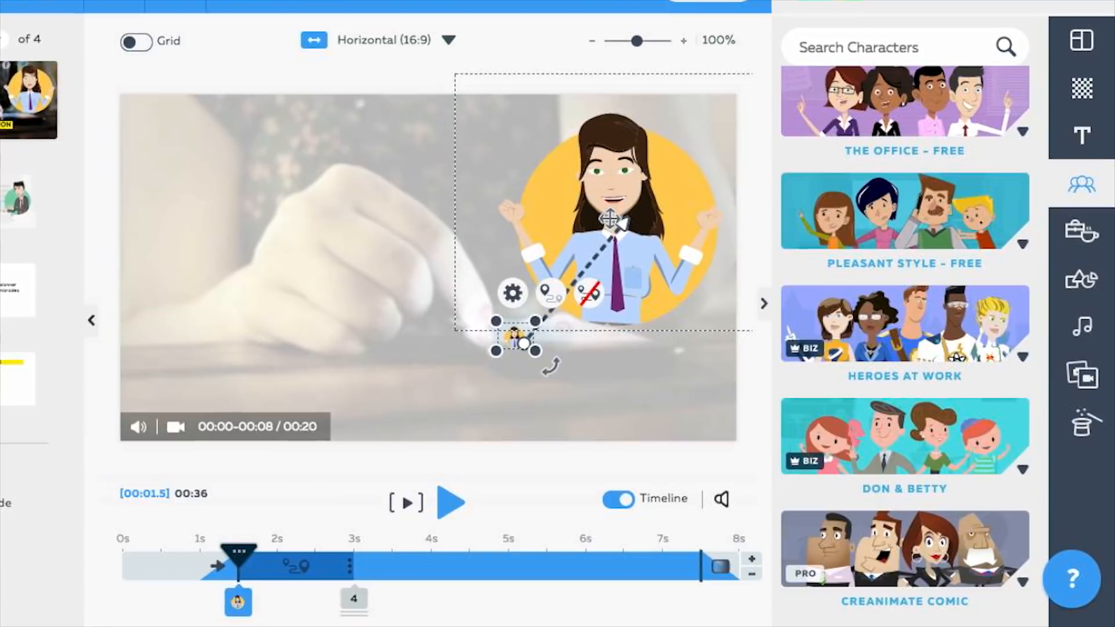
Move the woman character's motion end point to the slide's upper left and return it to the upper right.
drag(595, 183, 195, 164)
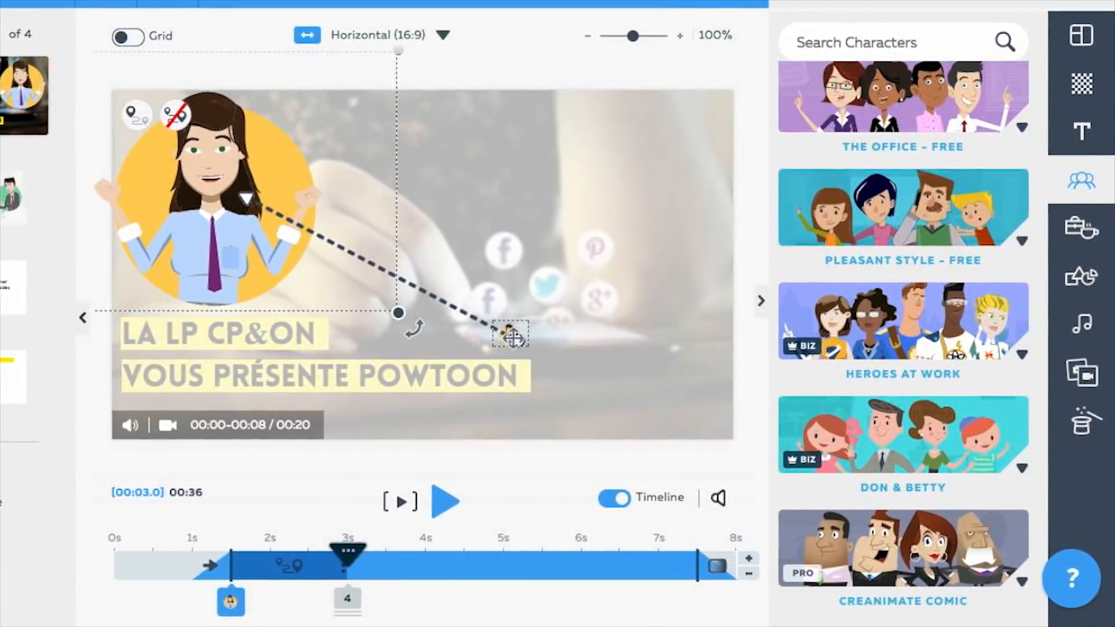
drag(229, 135, 623, 142)
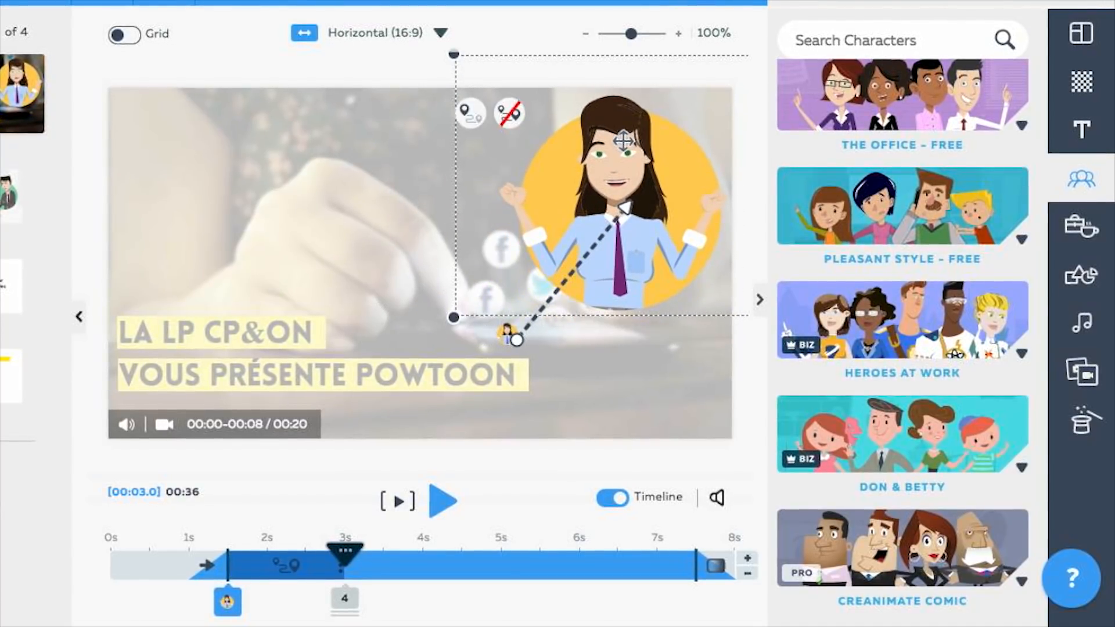
click(382, 412)
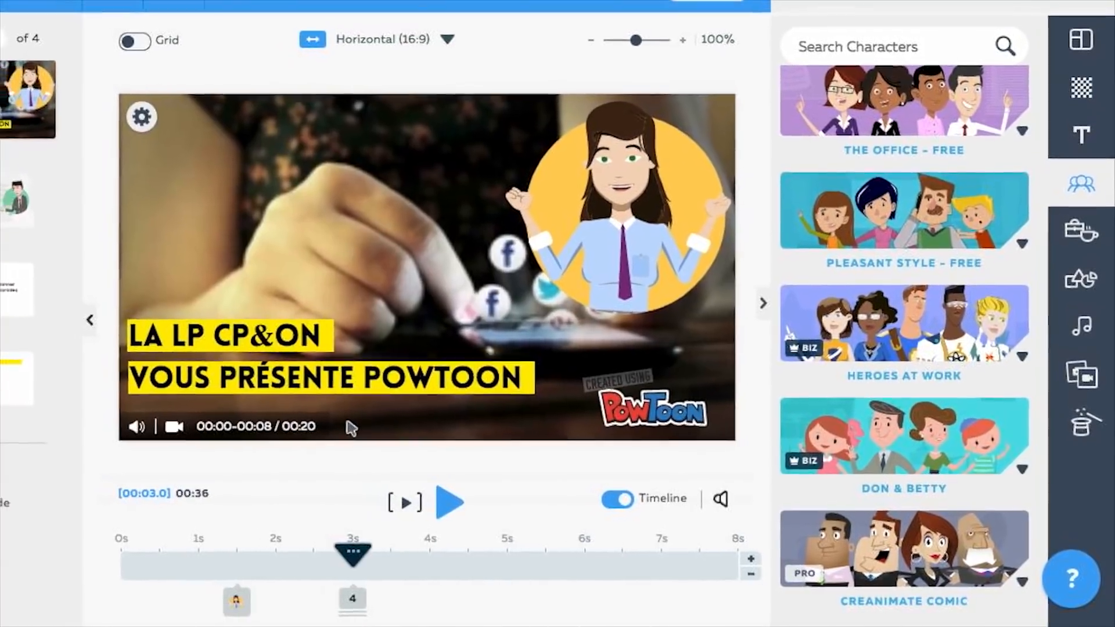
Examine the font, opacity and enter/exit effect options of the "LA LP CP&ON" title text.
click(257, 362)
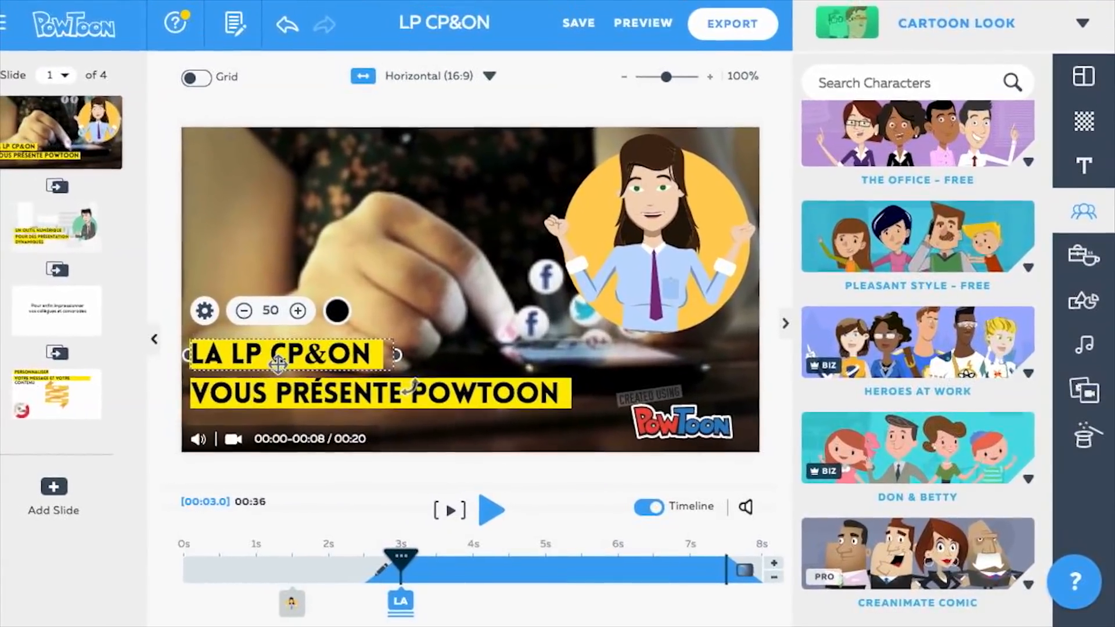
click(205, 311)
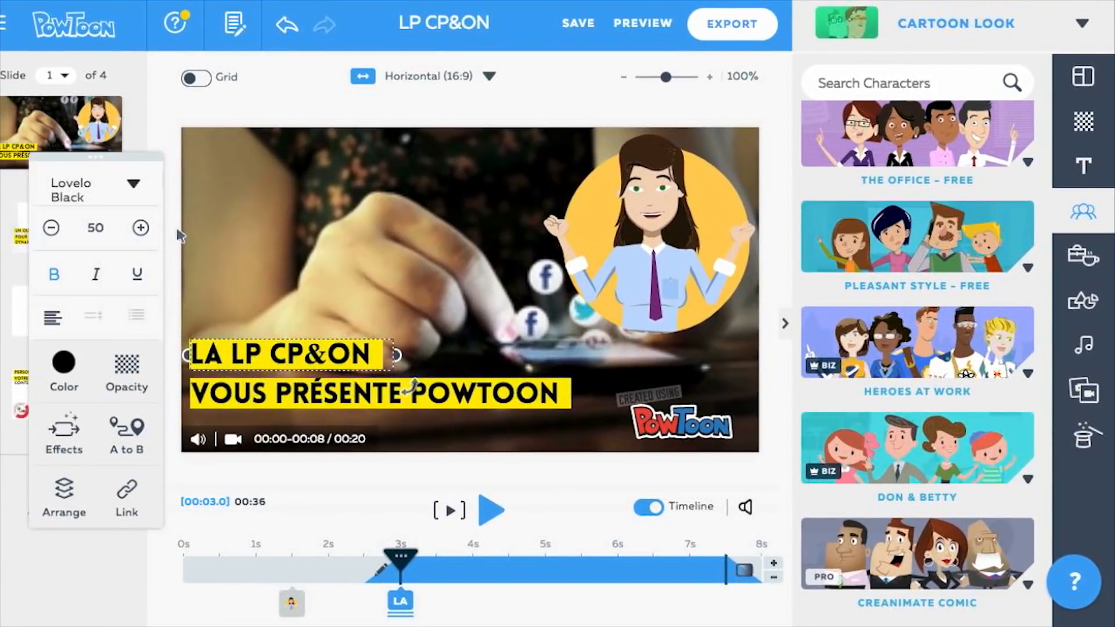
click(130, 186)
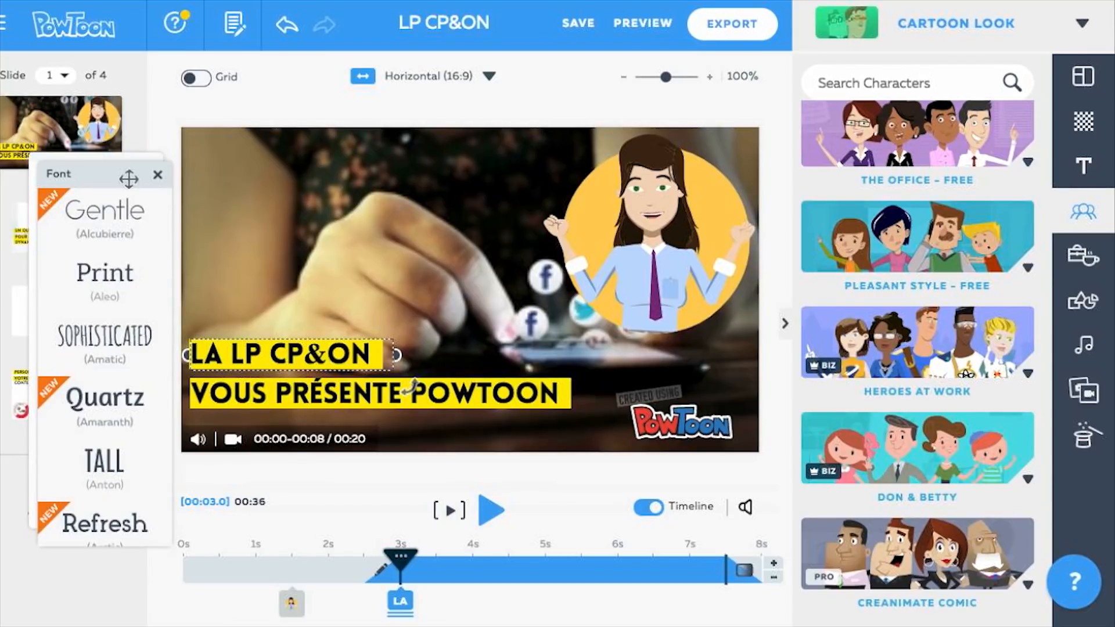
click(157, 175)
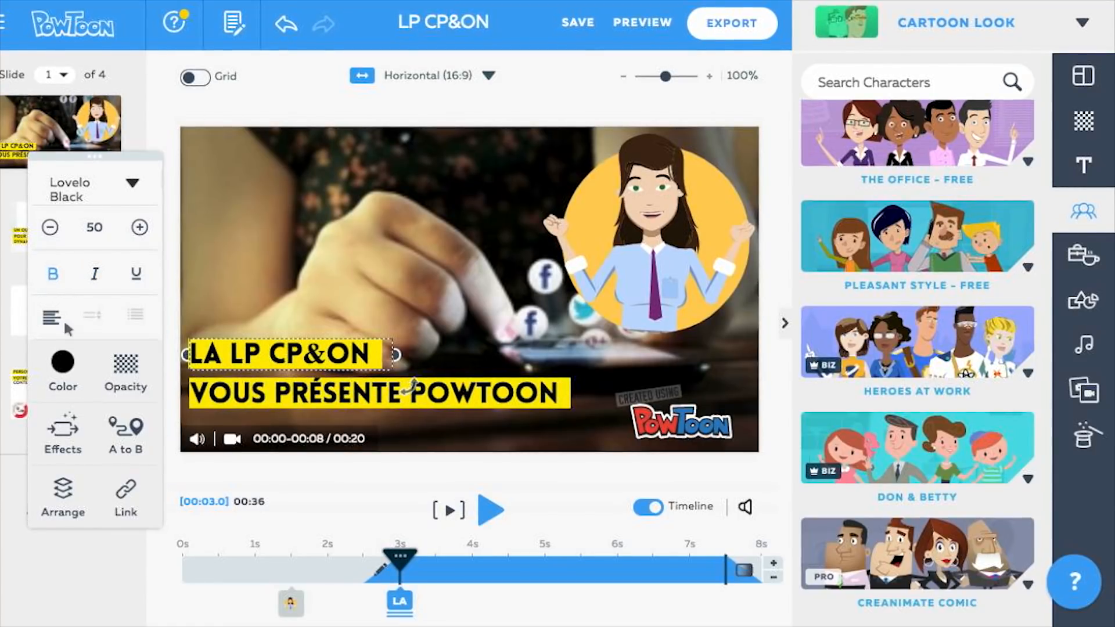
click(126, 379)
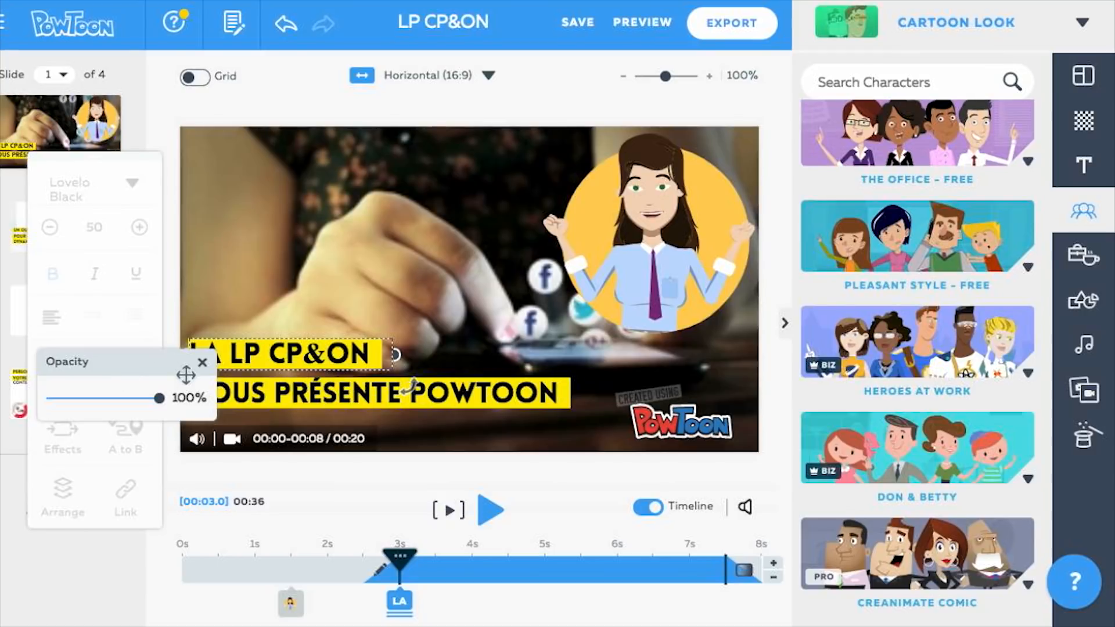
click(202, 364)
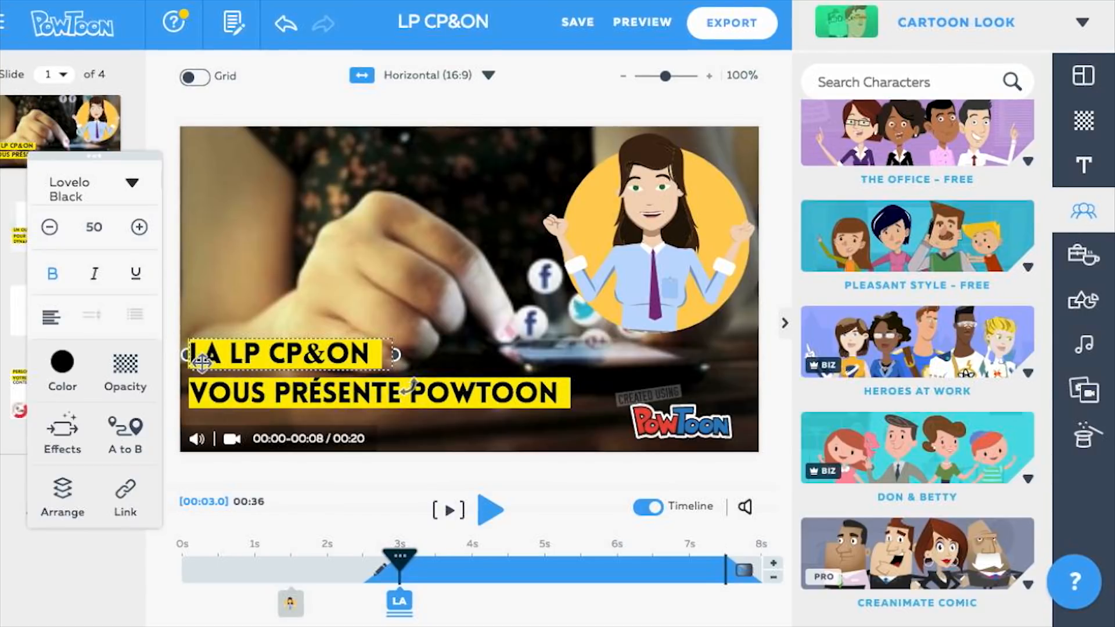
click(70, 422)
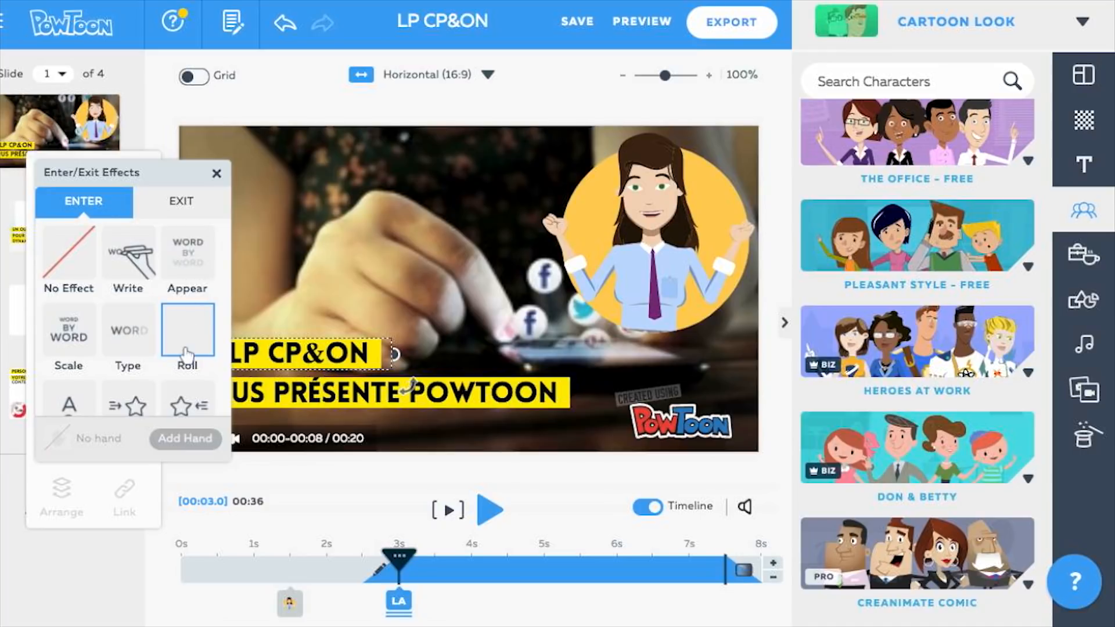
click(217, 174)
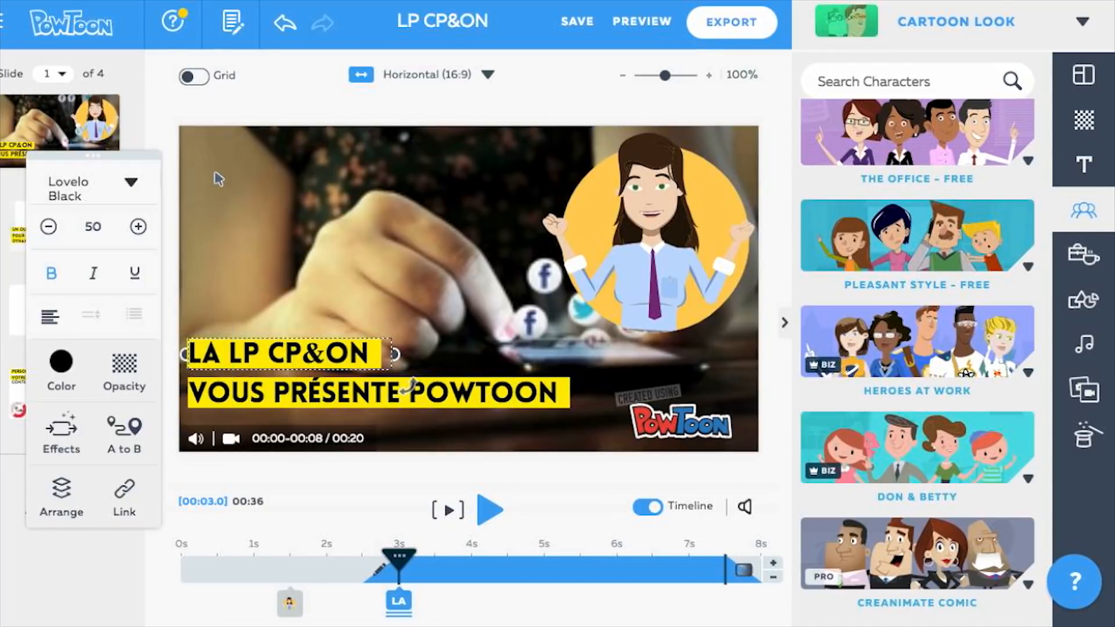
click(258, 197)
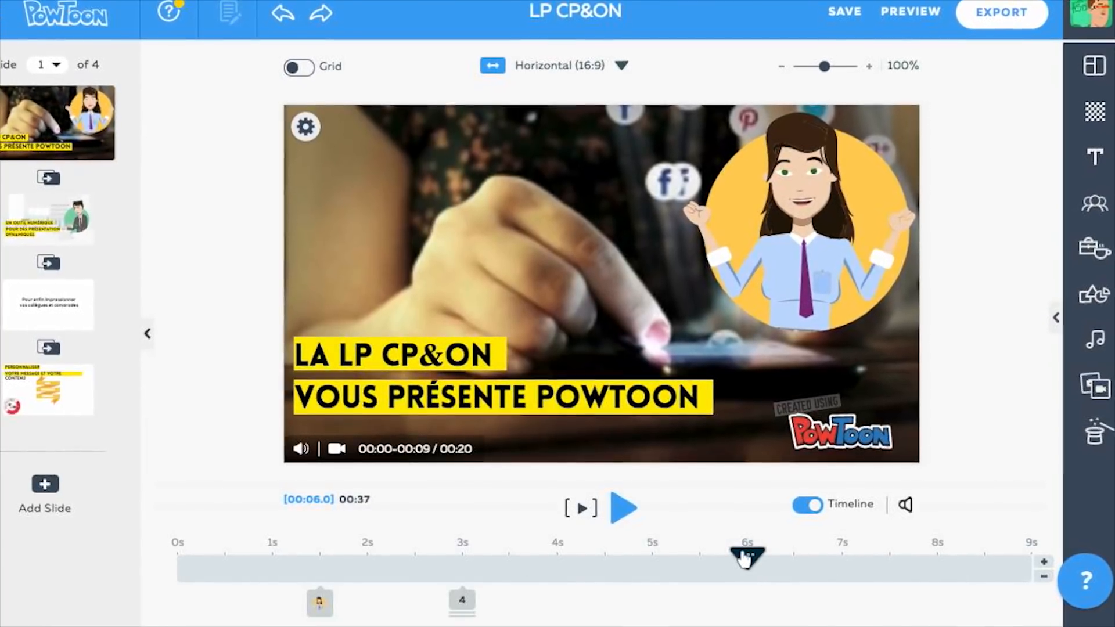
Scrub back through the first slide's timeline and set the woman character's appearance to 1.5 s.
drag(744, 558, 659, 554)
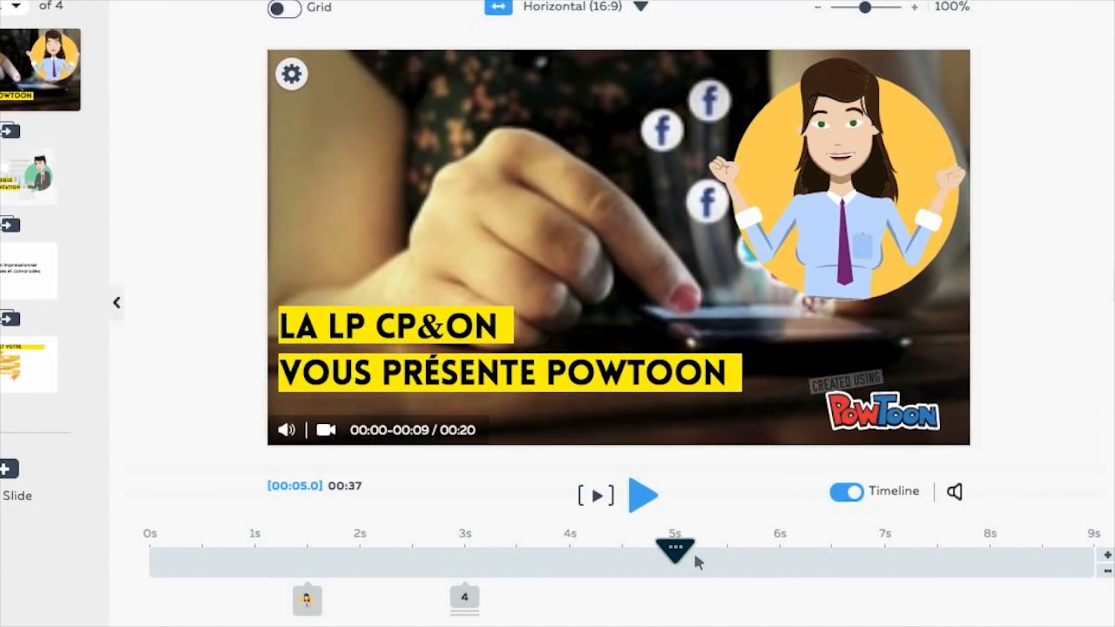
drag(674, 550, 343, 549)
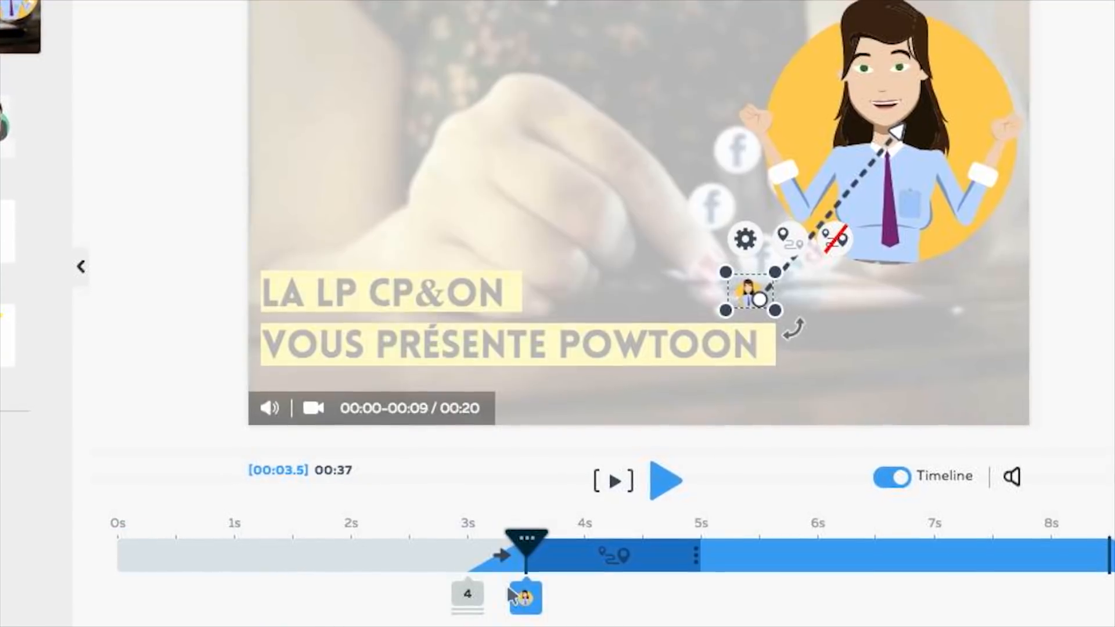
drag(524, 556, 270, 575)
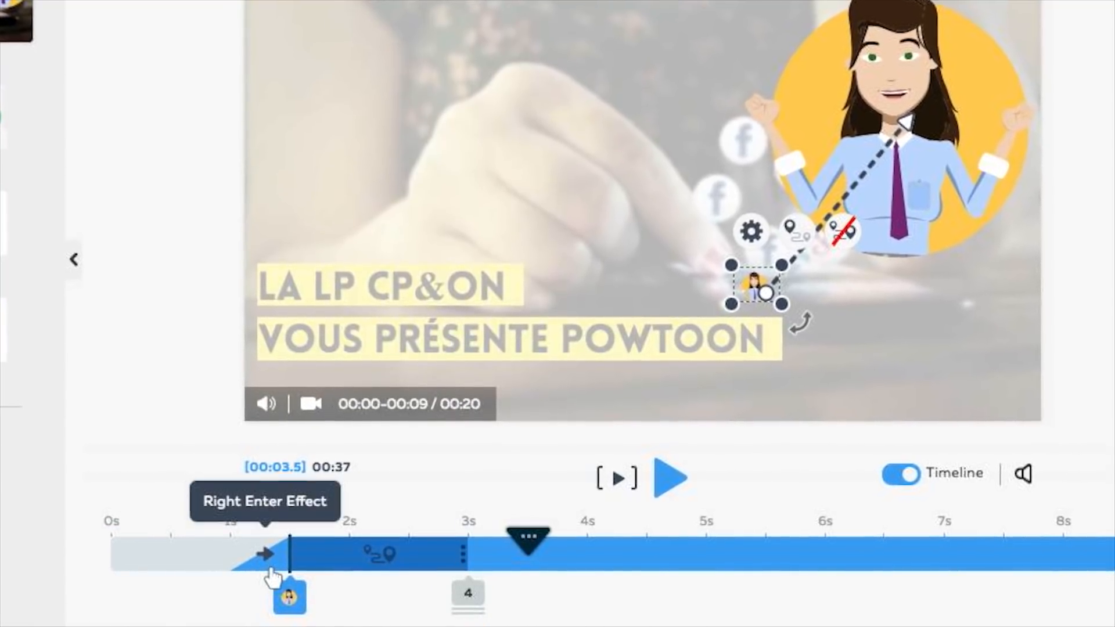
Inspect the "LA" title text among the four objects entering at 3 s and return the playhead to 0 s.
click(466, 593)
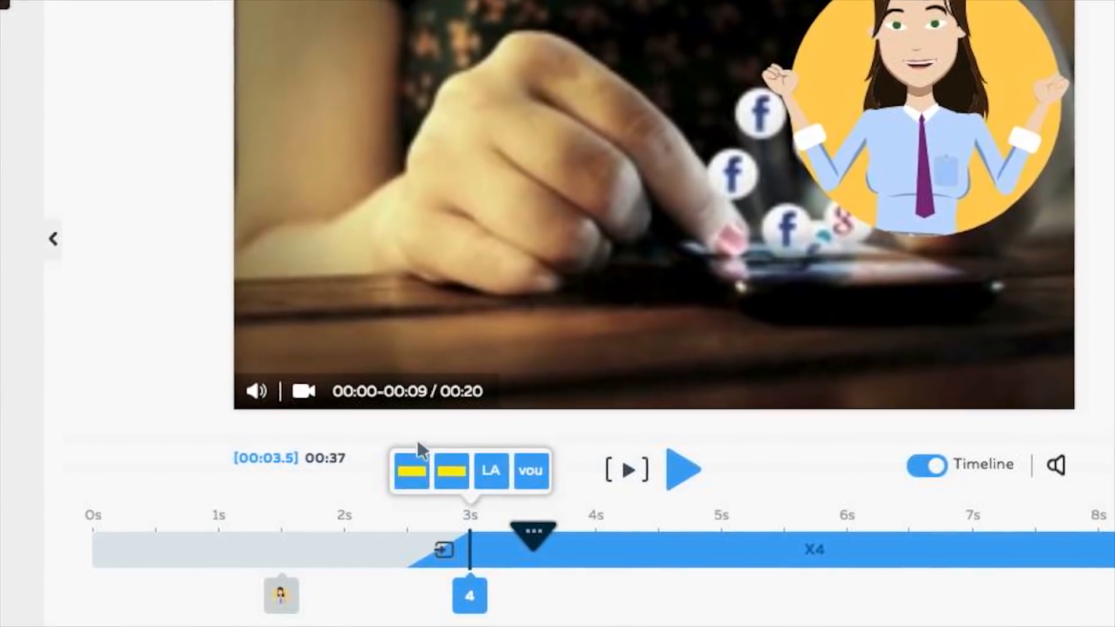
click(502, 479)
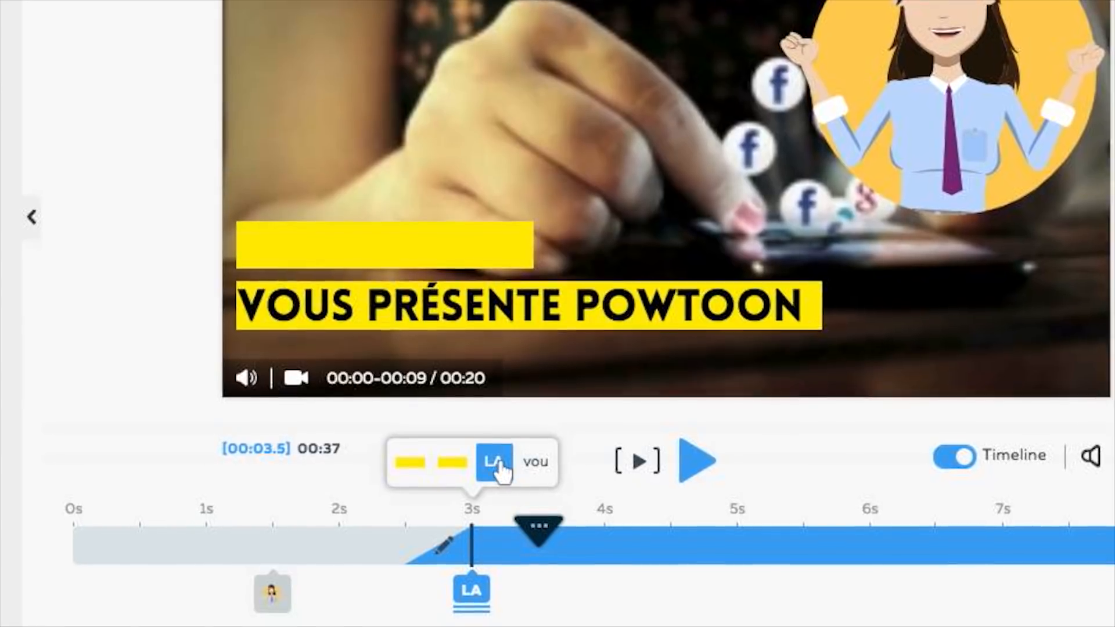
drag(502, 473, 488, 595)
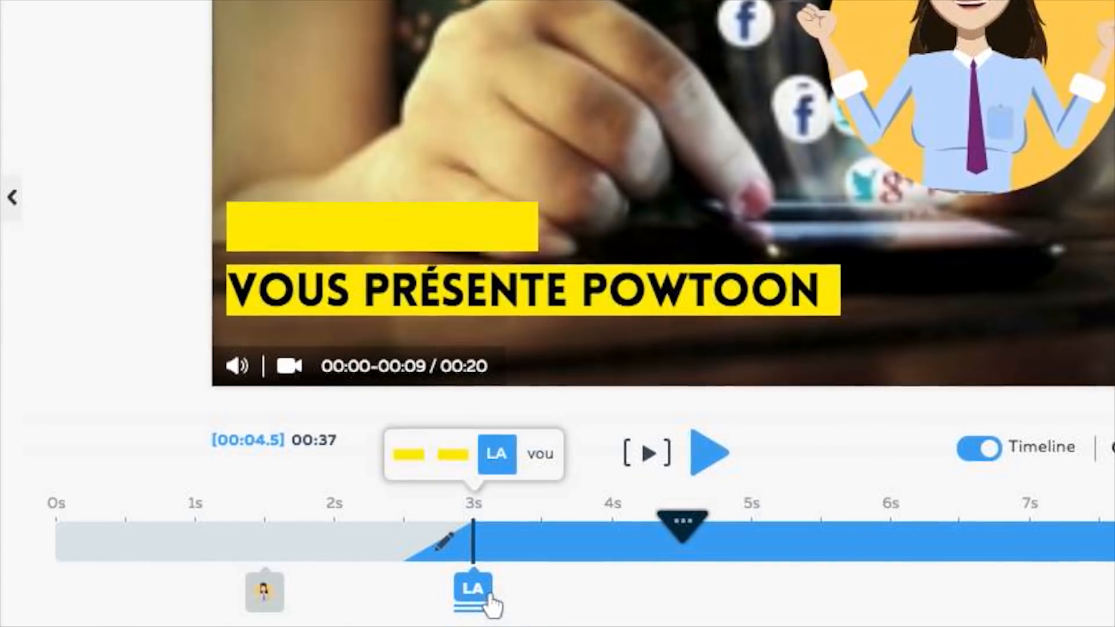
drag(651, 528, 67, 531)
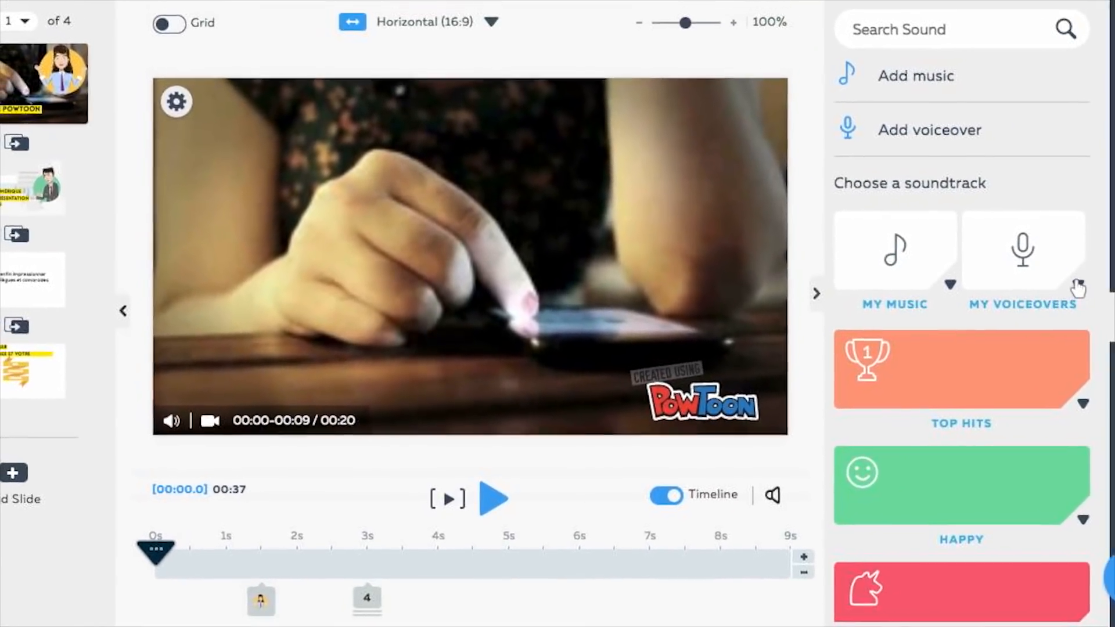
Add the soundtrack "Be The First" from the Happy category to the entire Powtoon and set its volume to 45.
click(1044, 301)
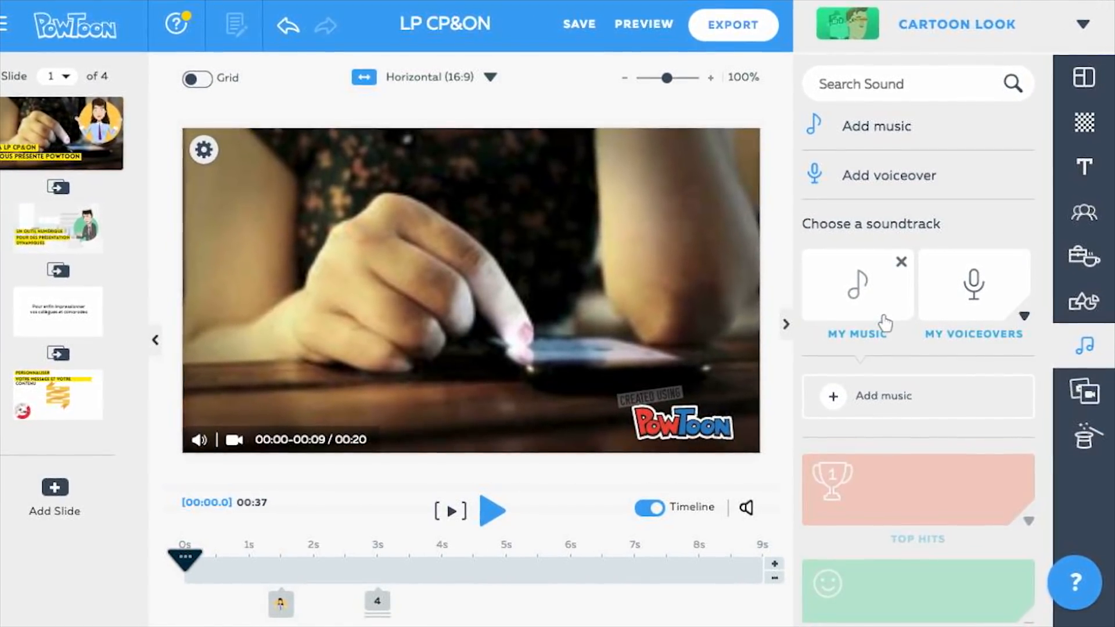
scroll(918, 326, down, 1)
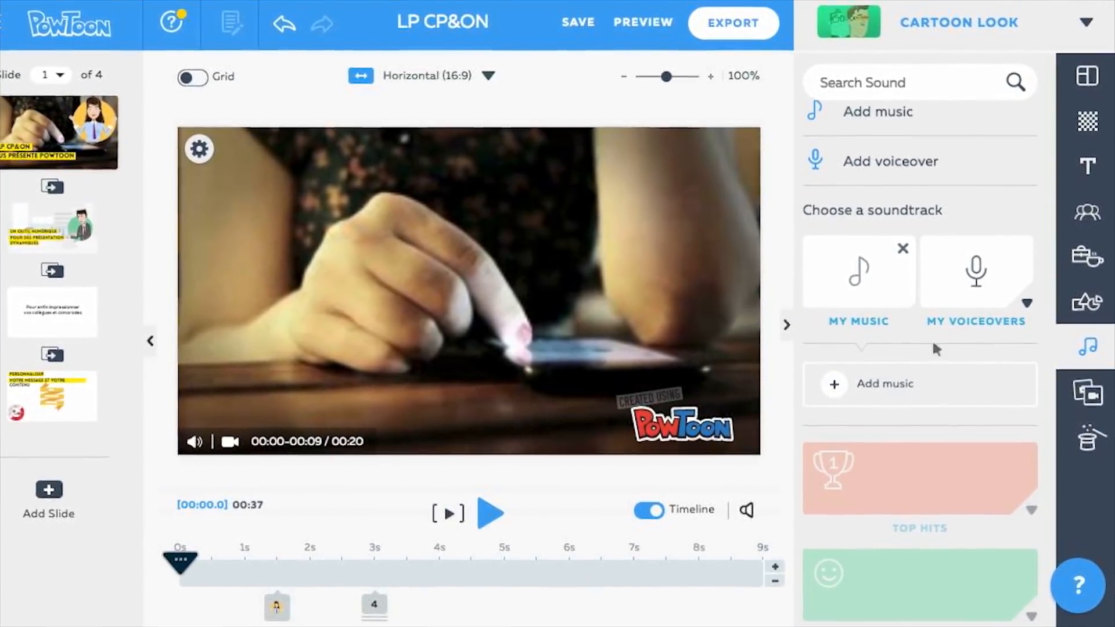
click(872, 294)
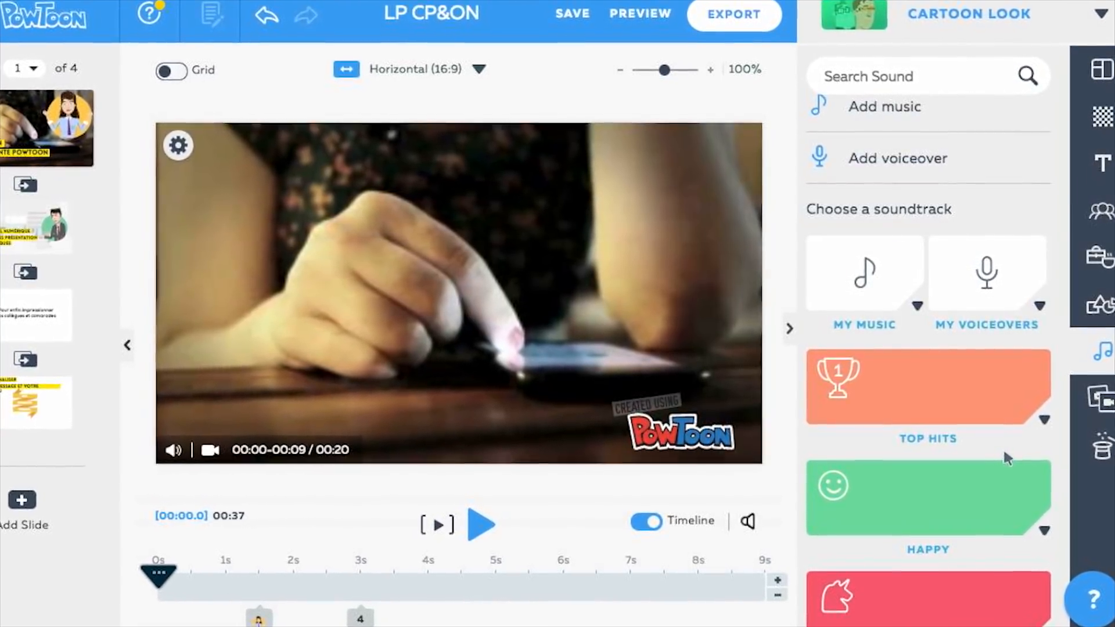
click(981, 503)
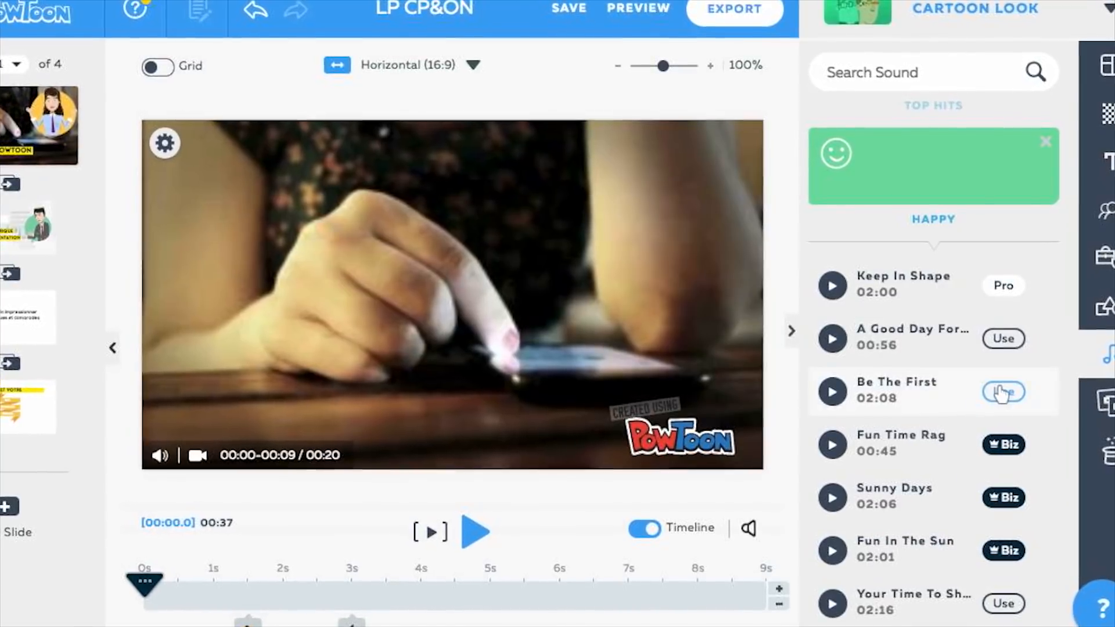
click(1006, 394)
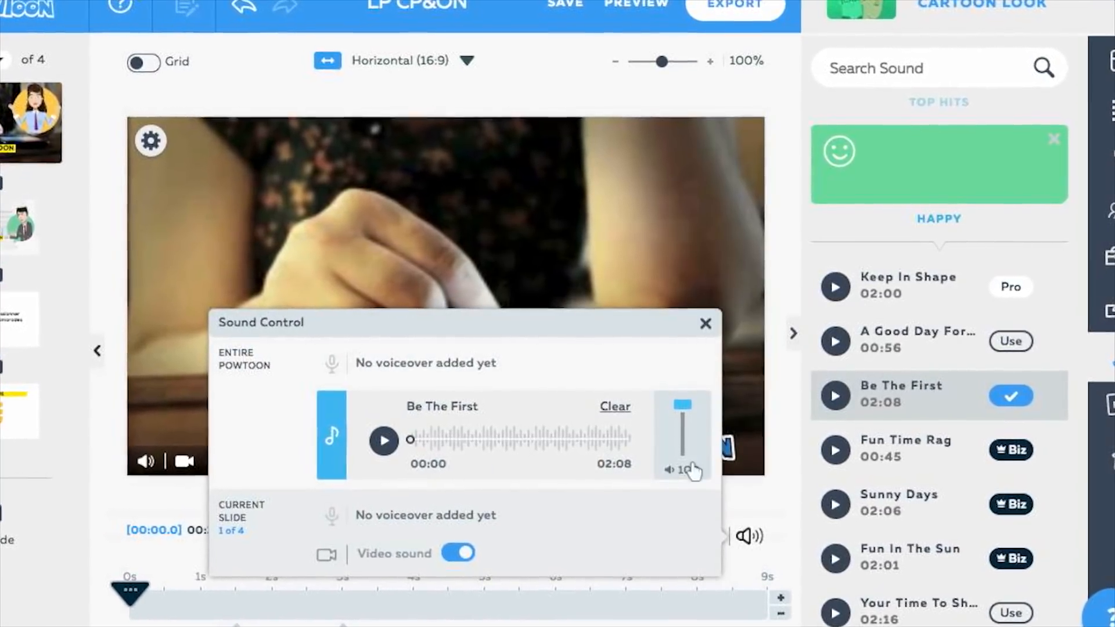
drag(675, 409, 685, 451)
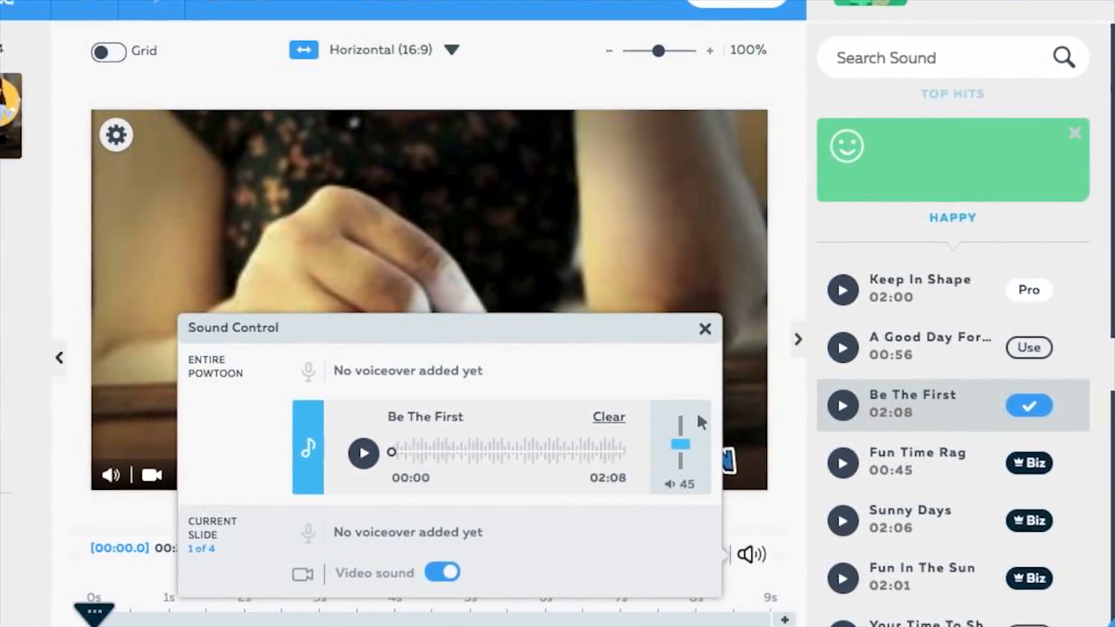
click(699, 332)
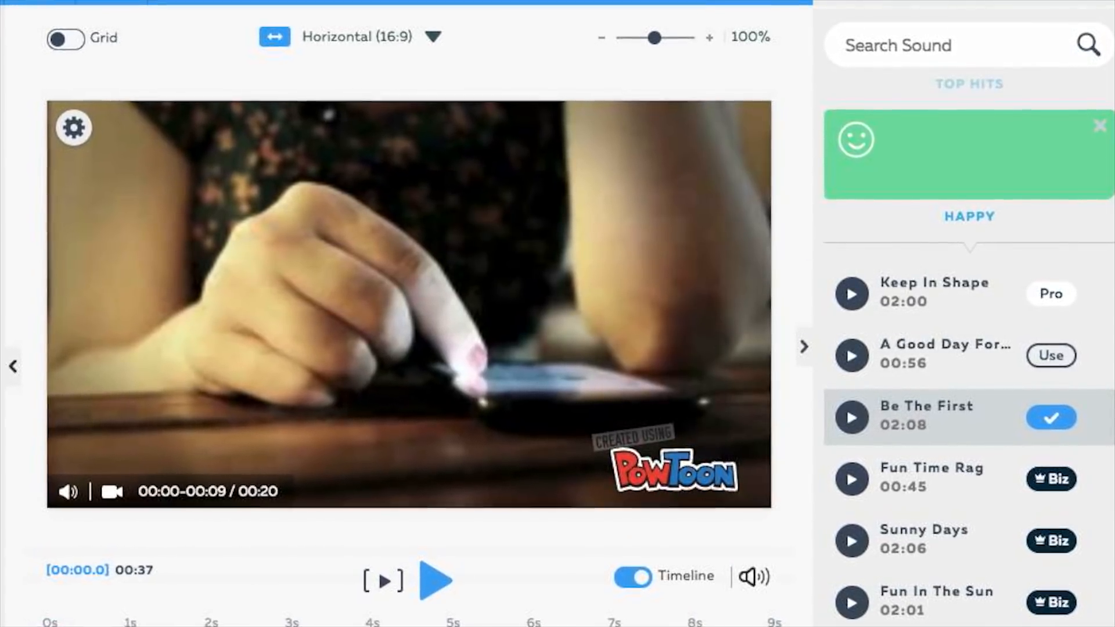
Collapse the sound library and play the movie preview of the whole presentation through to its end.
click(805, 349)
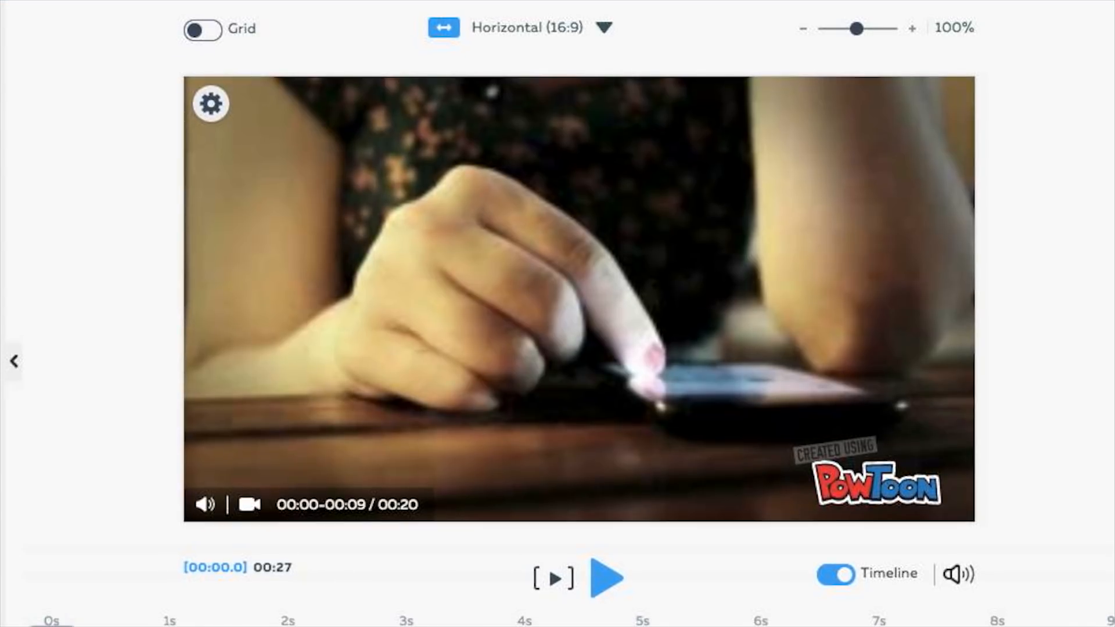
click(964, 6)
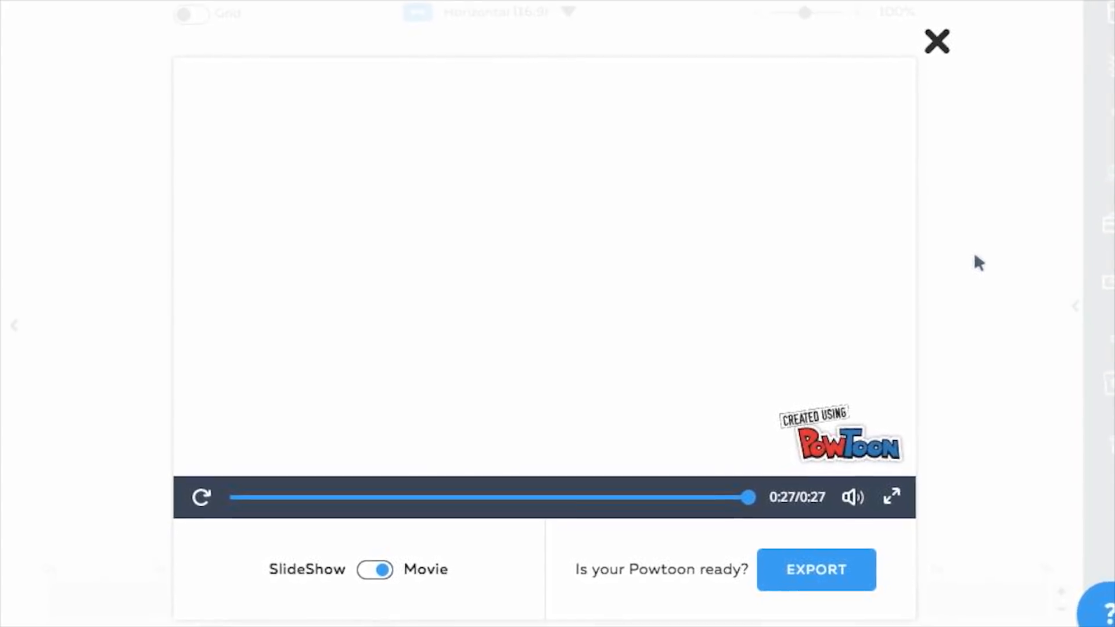
Export the Powtoon for embedding in the Education category, with Public privacy, branding shown and Standard 480p quality.
click(848, 575)
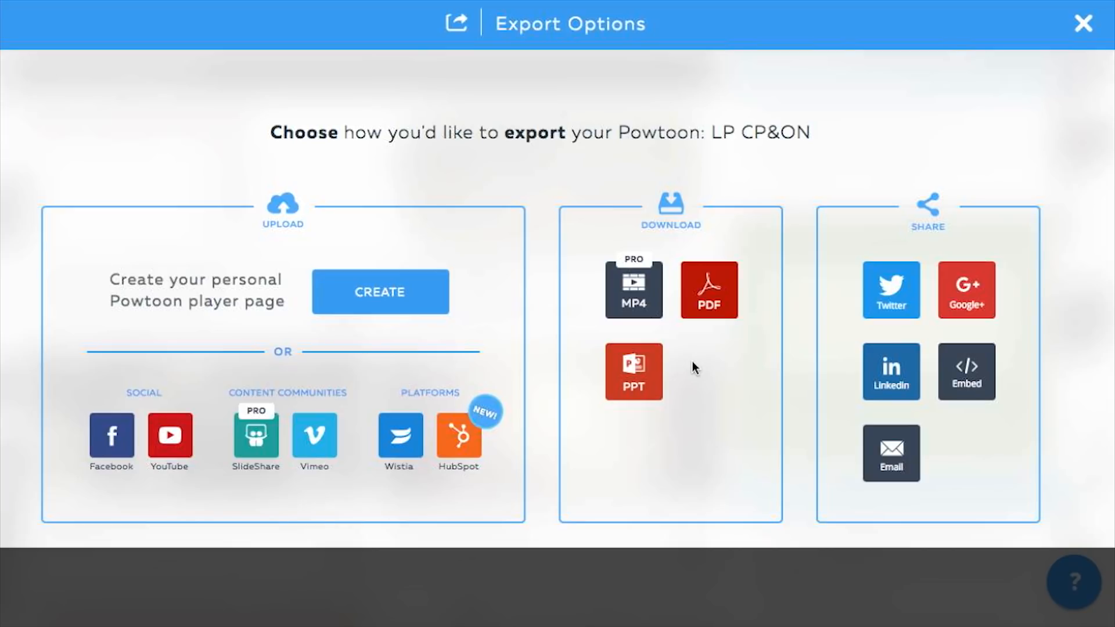
click(966, 385)
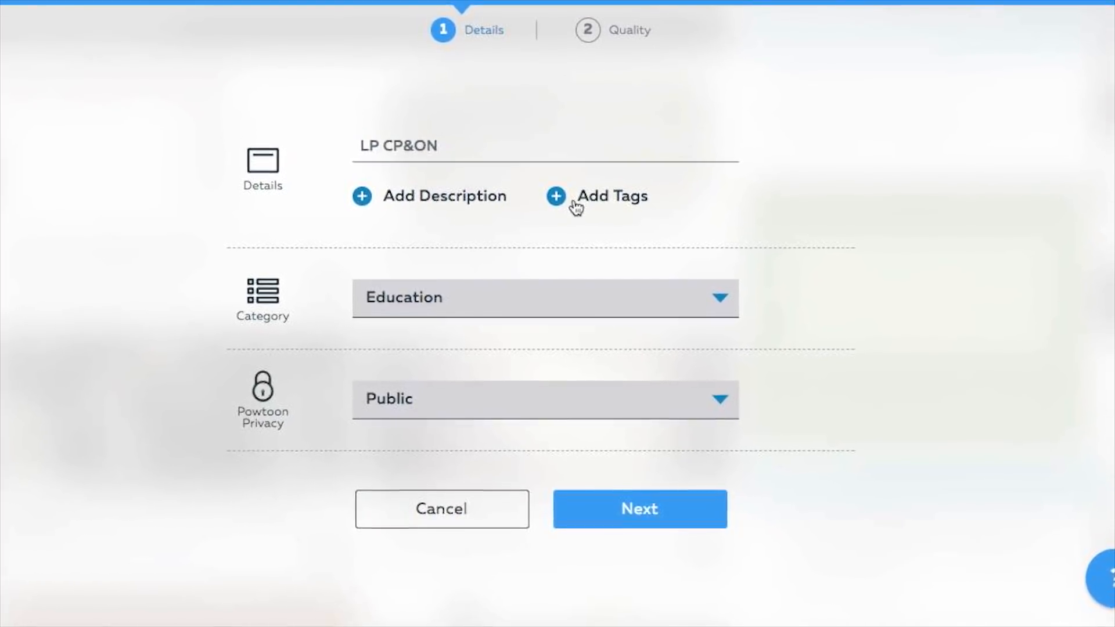
click(720, 289)
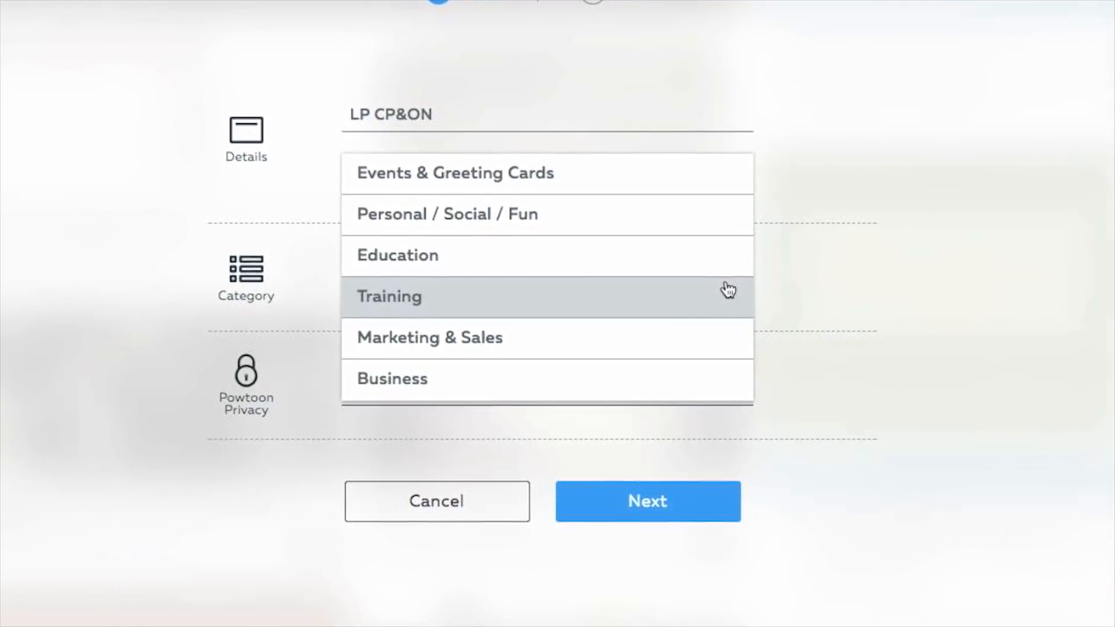
click(726, 254)
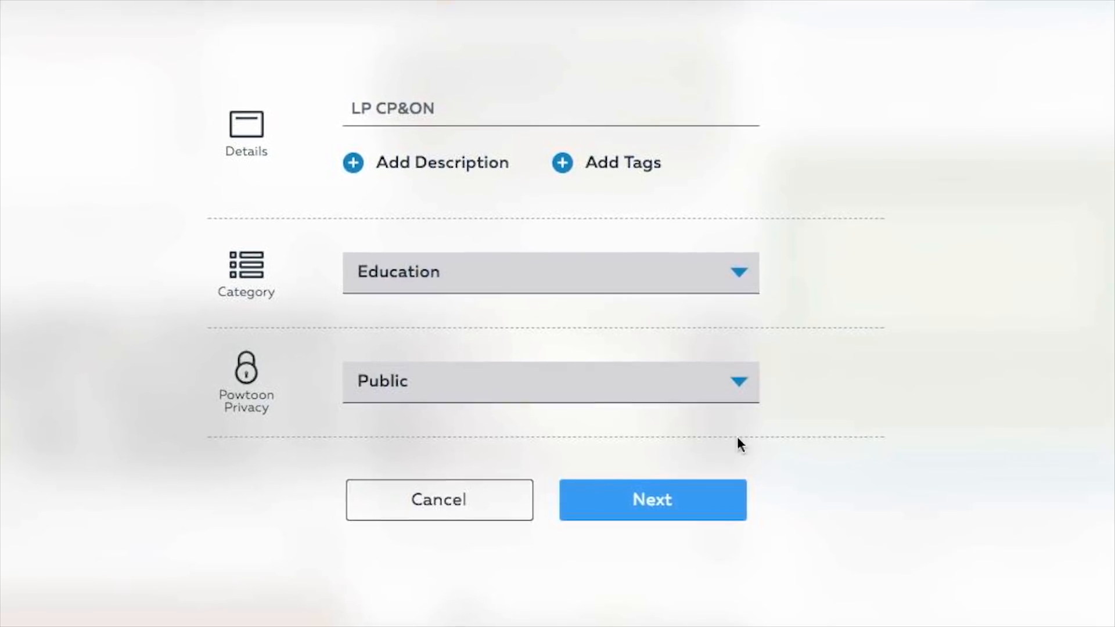
click(715, 497)
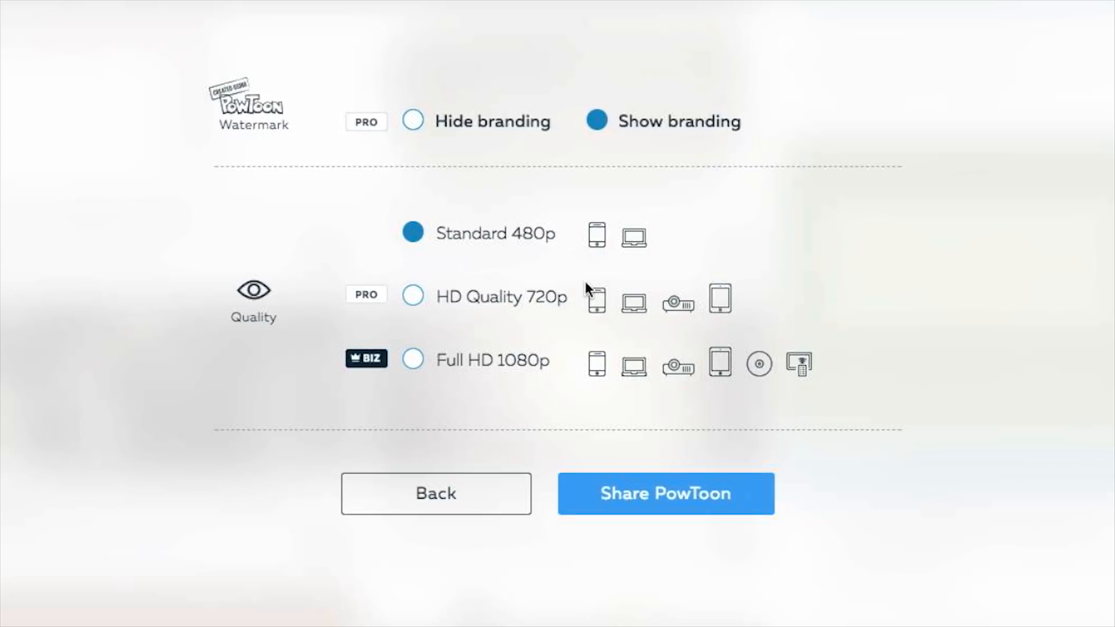
click(678, 501)
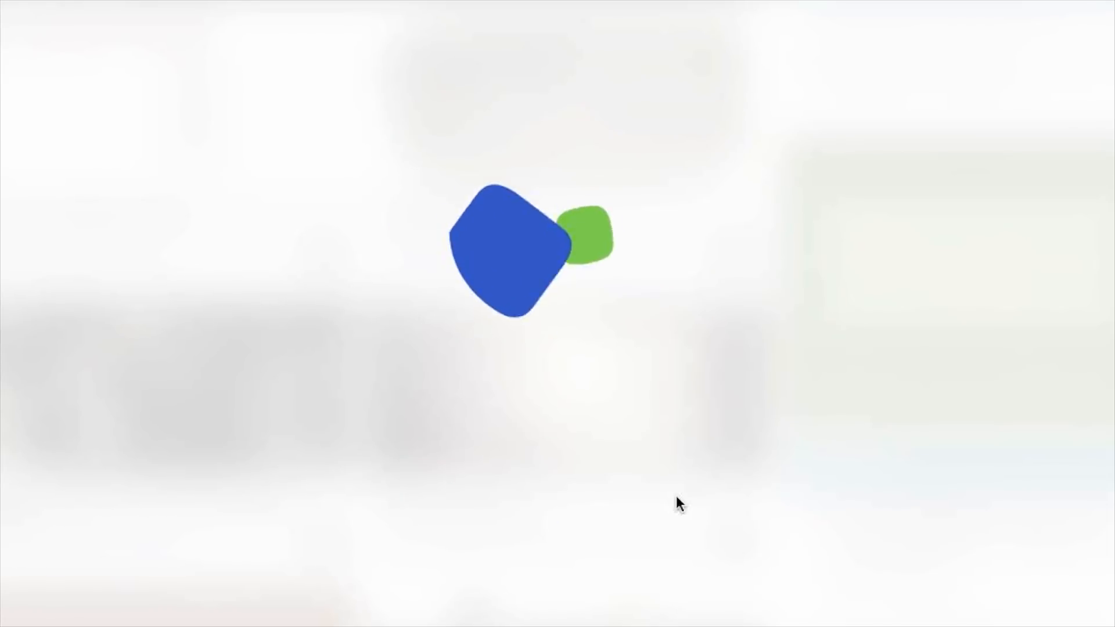